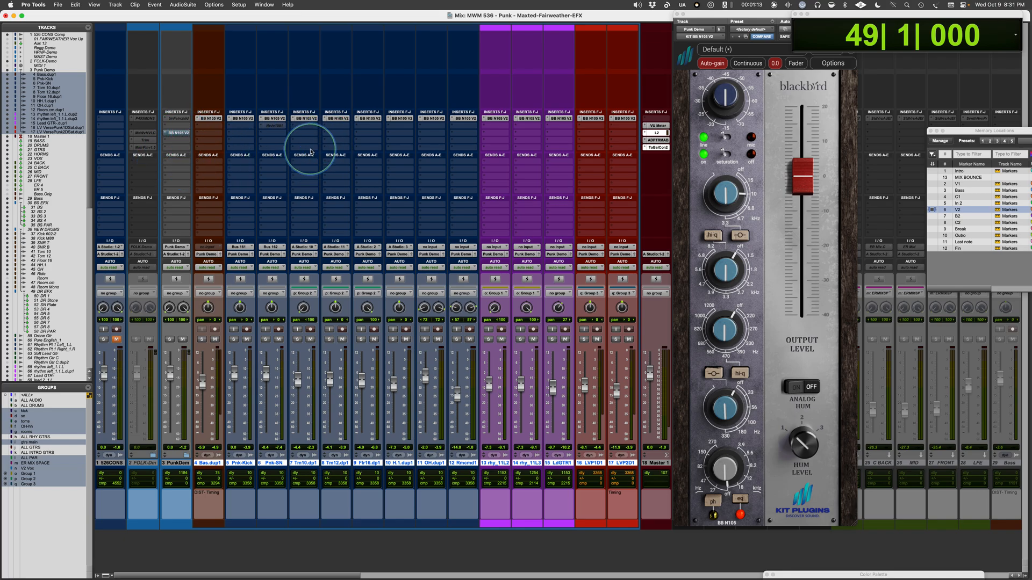
Play the mix from bar 49, comparing the BB N105 inserts bypassed and active, and stop playback with the inserts active.
key("space")
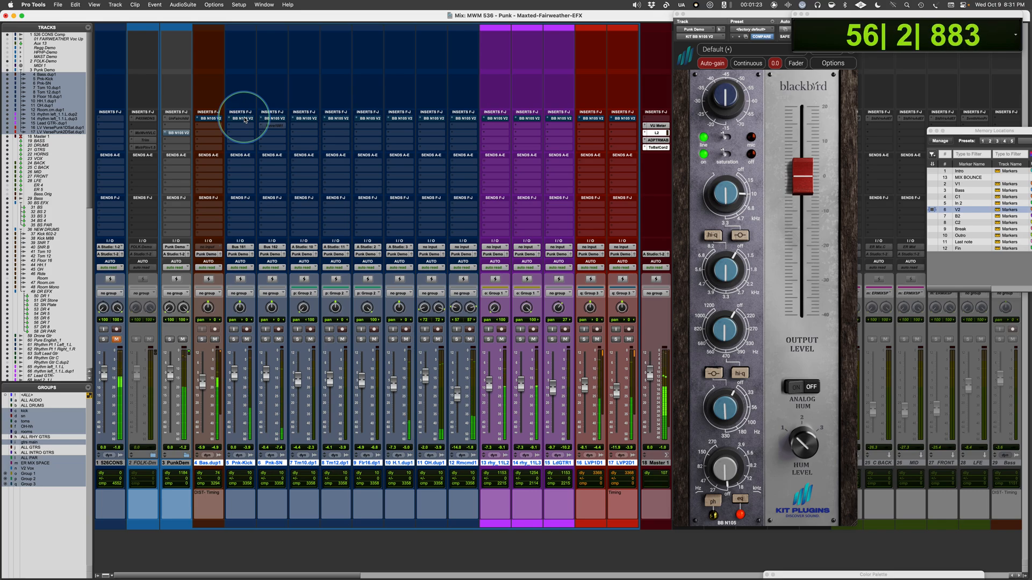
left_click(245, 120, "alt+shift+super")
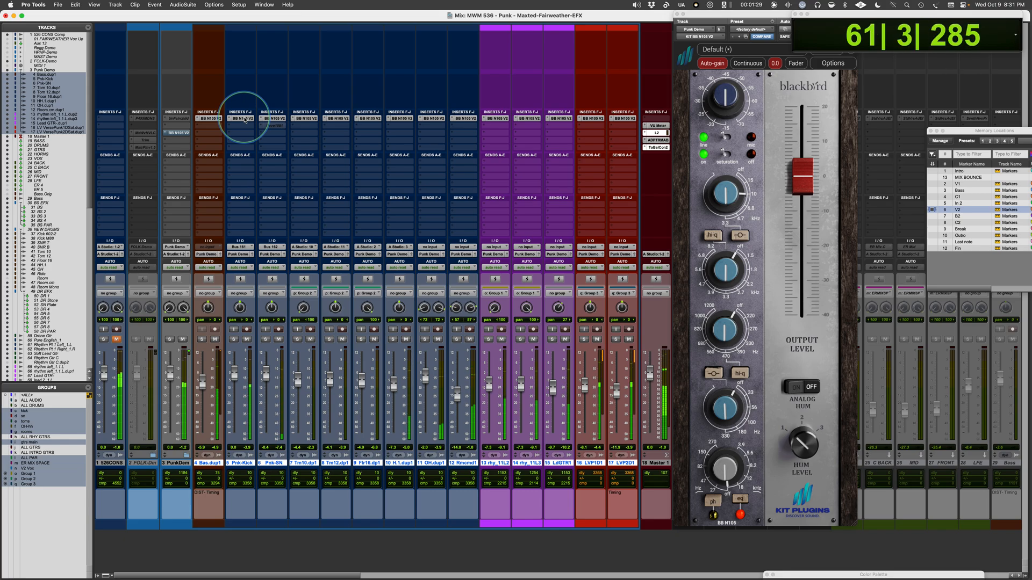
left_click(245, 119, "alt+shift+super")
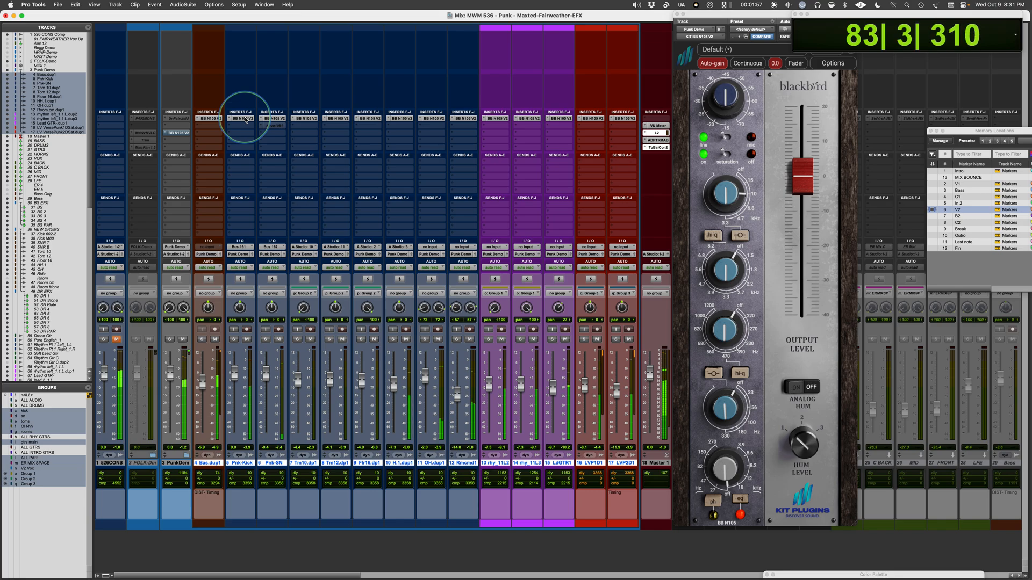
left_click(245, 120, "alt+shift+super")
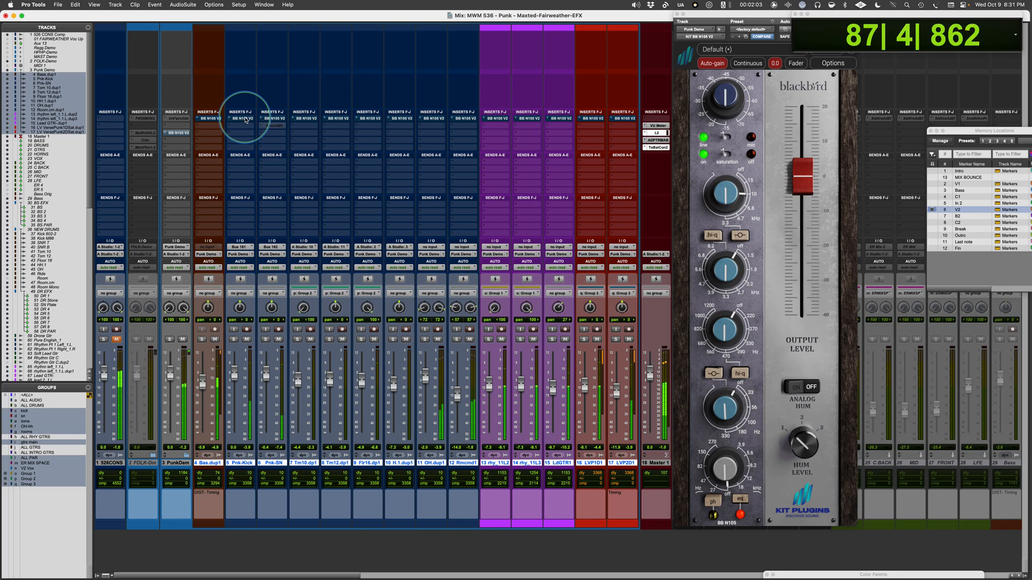
key("space")
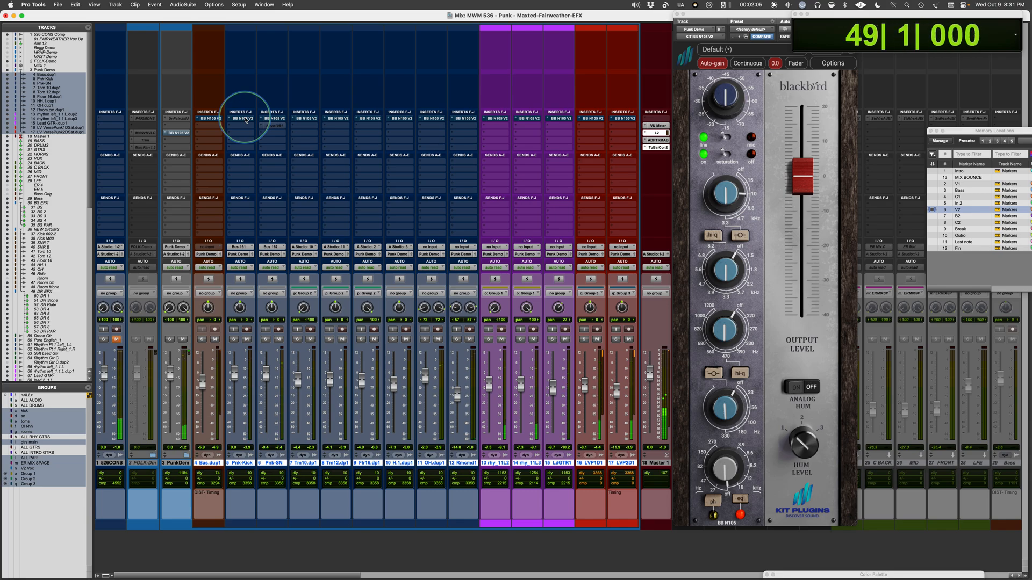
left_click(246, 120, "alt+shift+super")
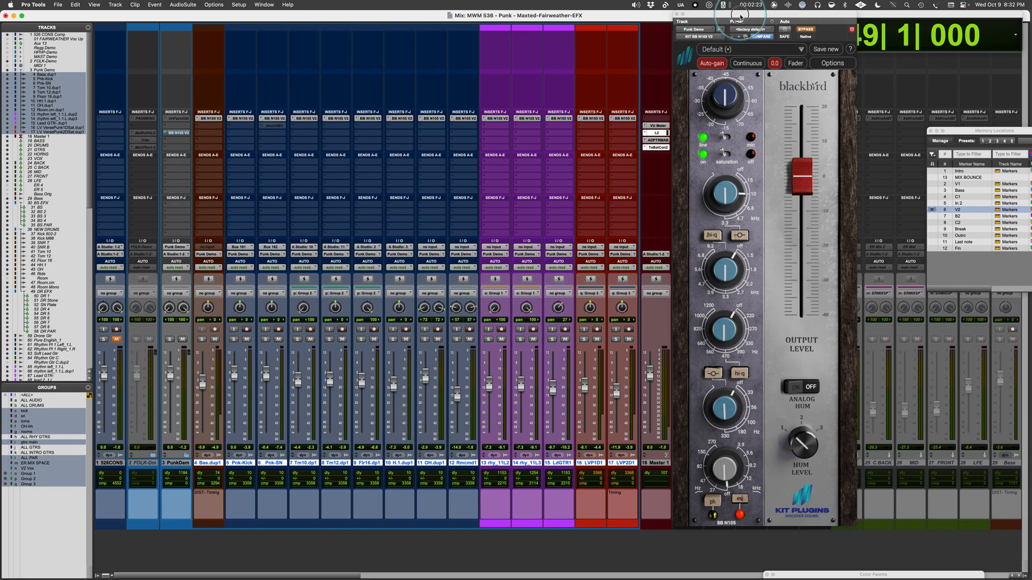
Move the BB N105 window towards the middle of the mixer, switch its input to mic and set the gain to -30 dB.
left_click_drag(735, 14, 563, 4)
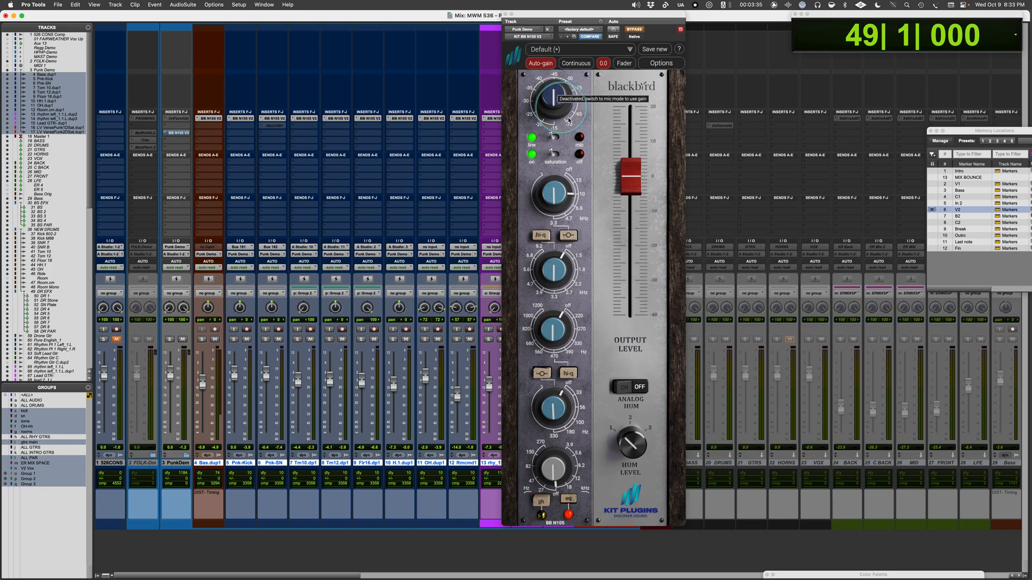
left_click(556, 138)
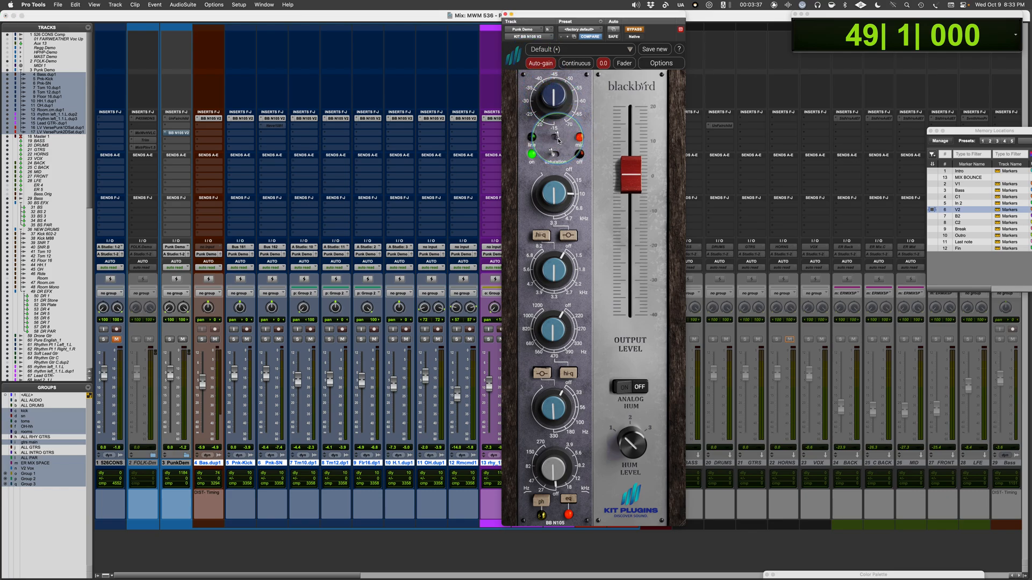
mouse_move(555, 102)
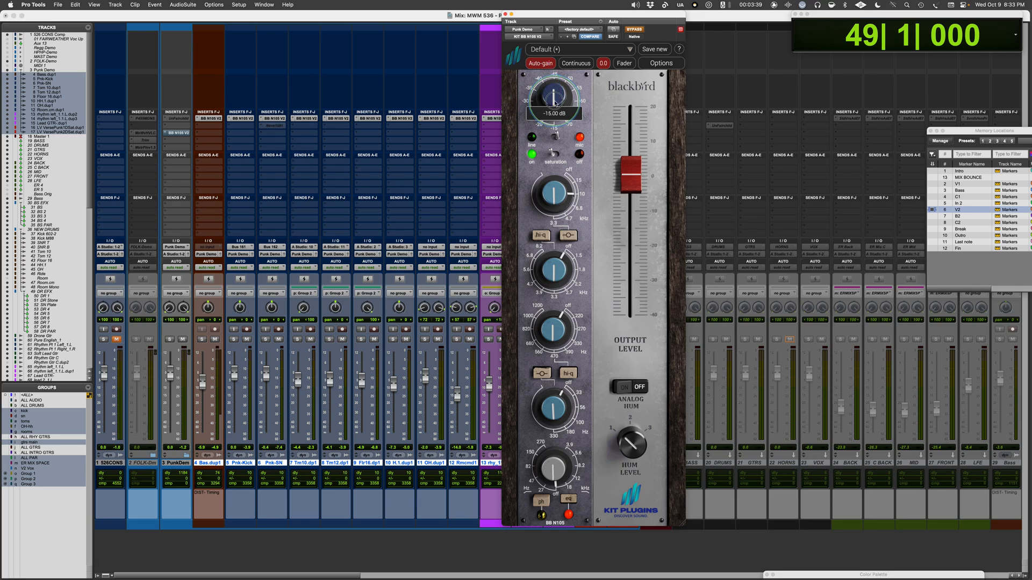
left_click_drag(555, 102, 533, 83)
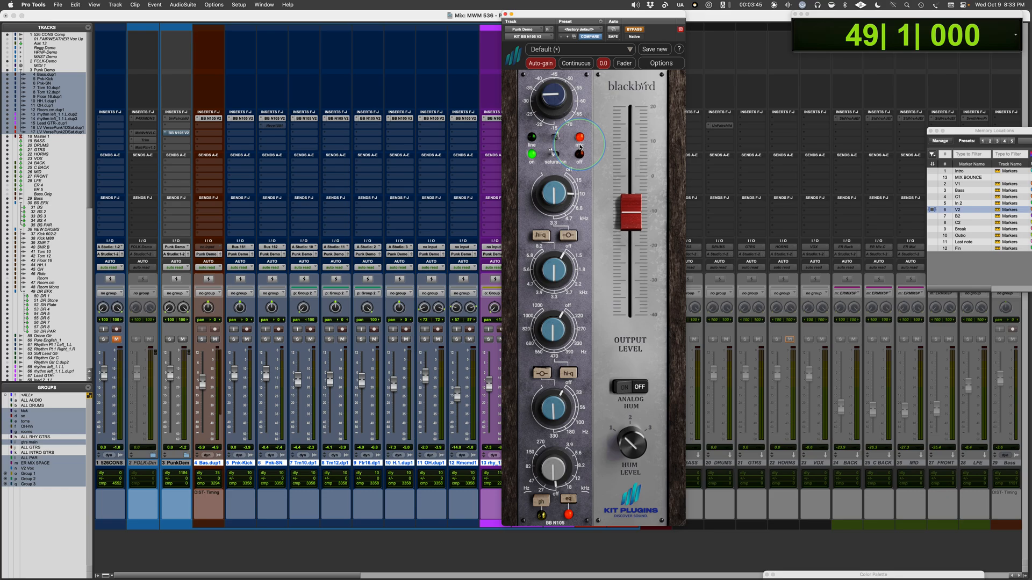
mouse_move(630, 298)
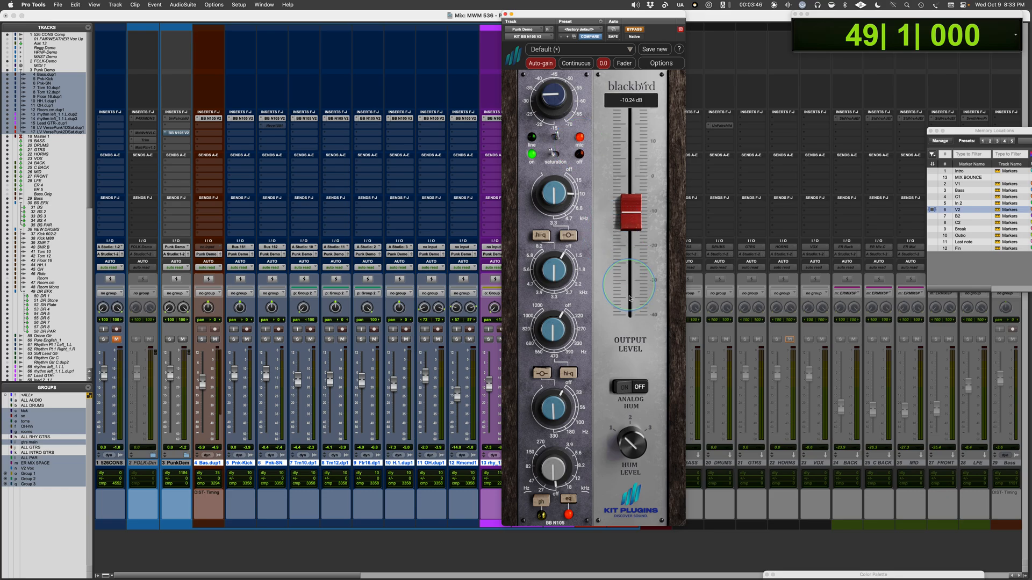
Toggle the saturation off and back on twice, and set the mic gain to -15 dB.
left_click(580, 155)
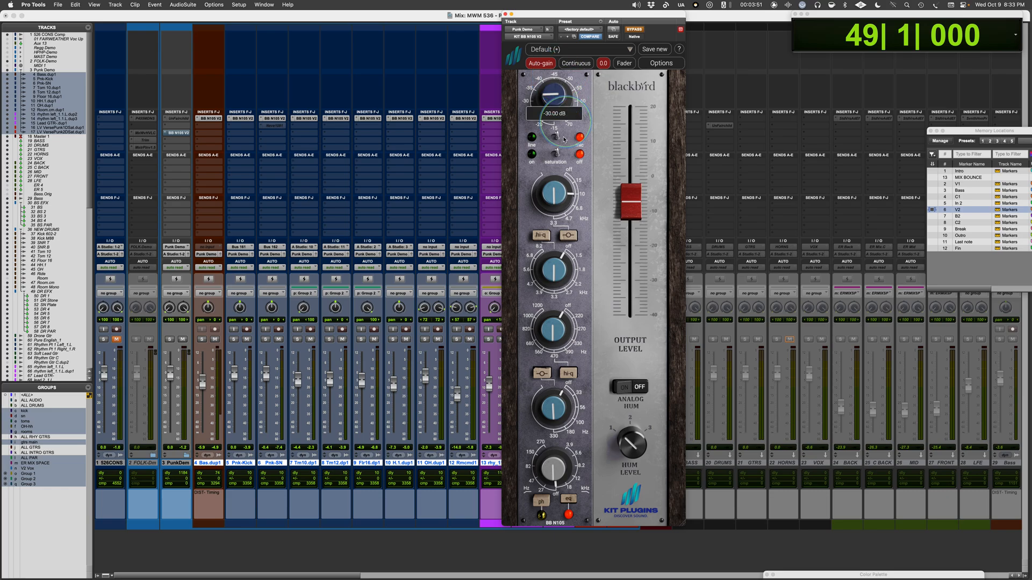
left_click(556, 155)
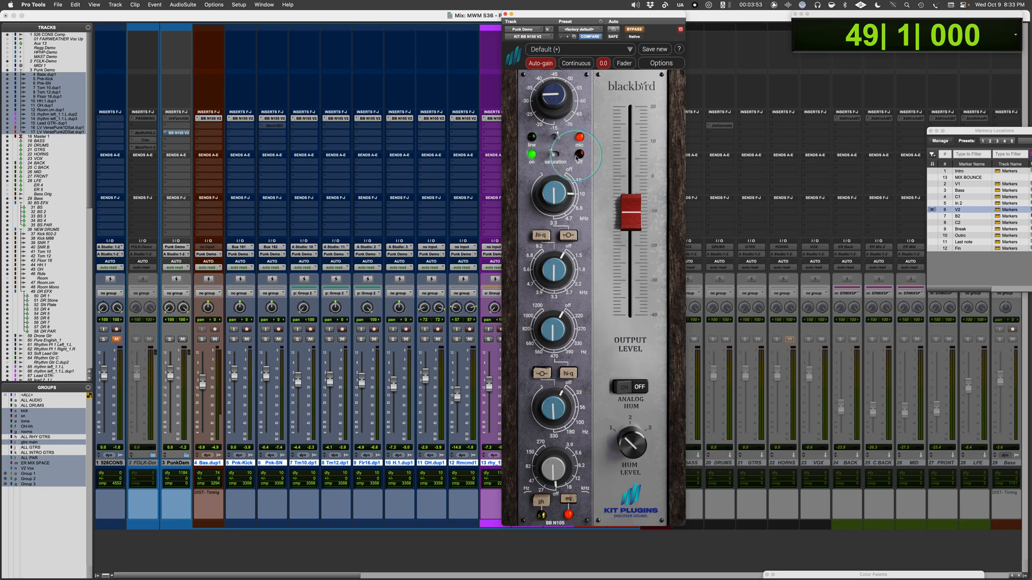
left_click(579, 155)
left_click(555, 154)
mouse_move(555, 106)
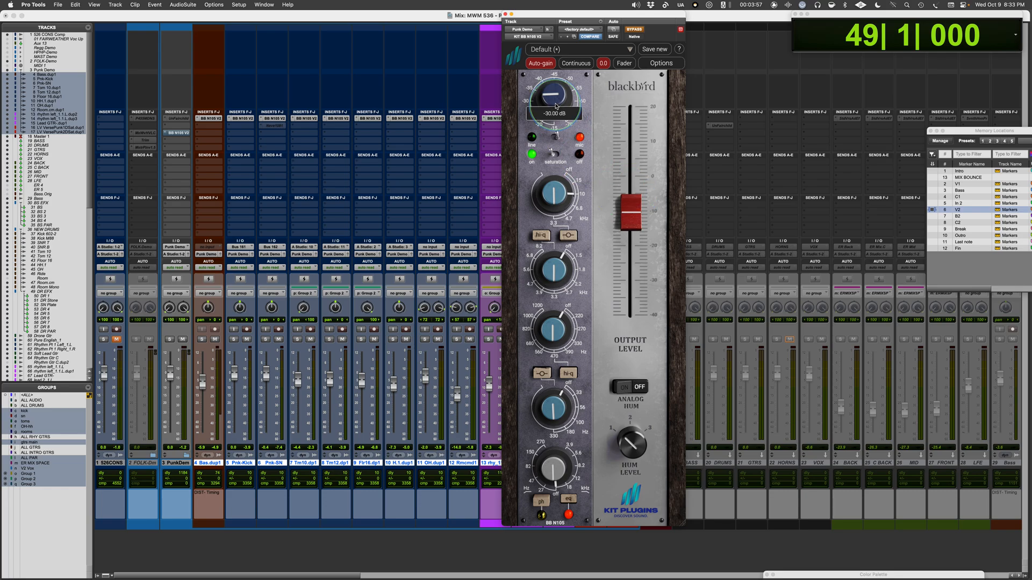
left_click_drag(556, 106, 557, 89)
mouse_move(651, 178)
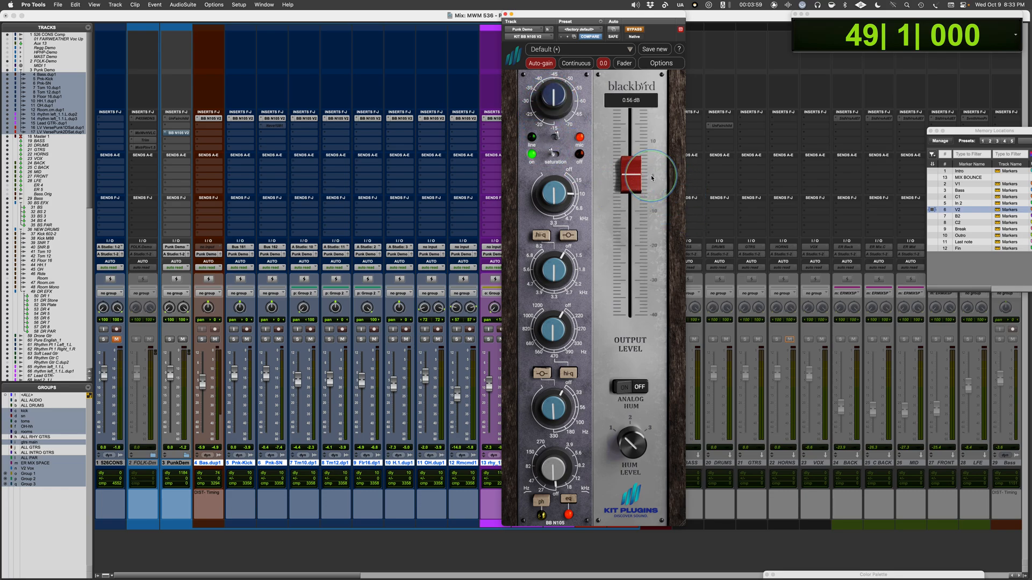
Enable Continuous mode in the BB N105 and try the gain knob with it.
left_click(576, 63)
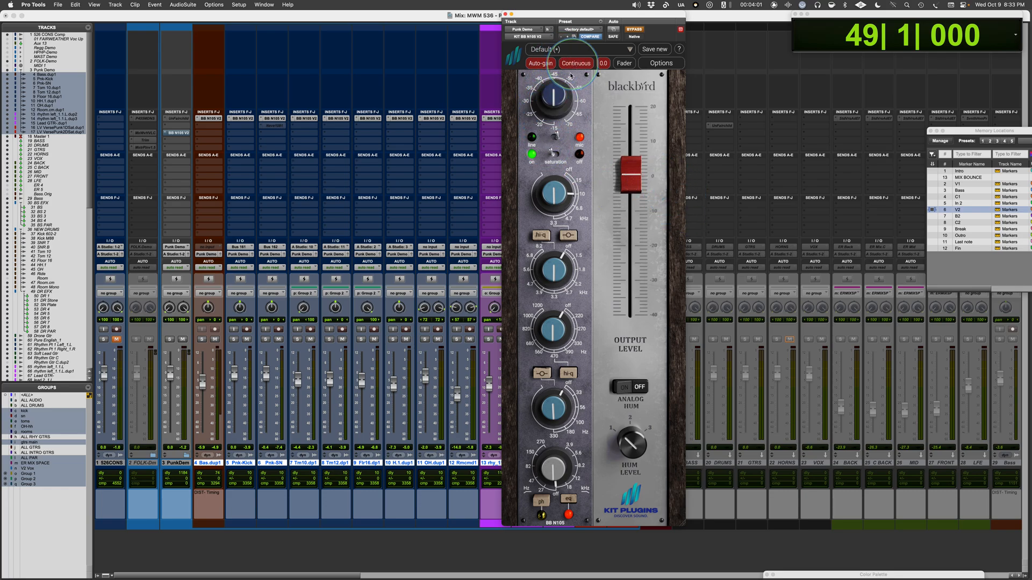
mouse_move(558, 106)
left_click_drag(559, 106, 554, 101)
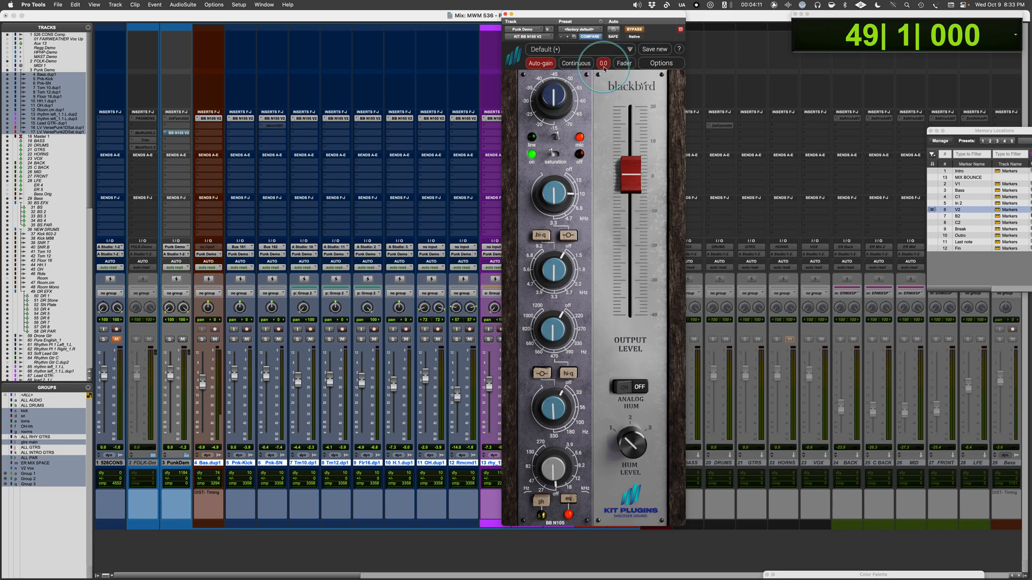
mouse_move(556, 200)
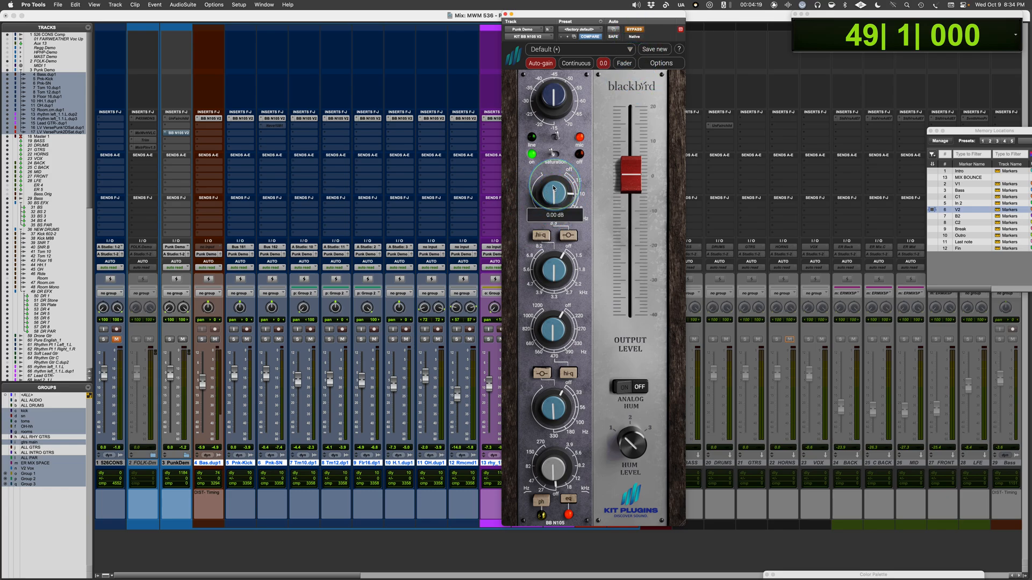
Preview the teal fader colour, restore the red one, and view the oversampling, global and UI size options.
left_click(630, 65)
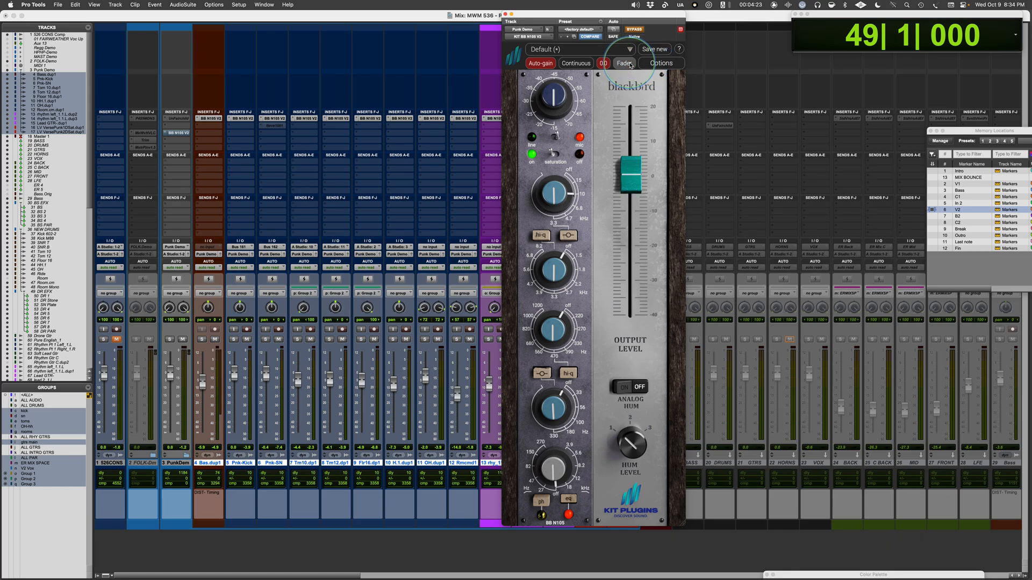
left_click(631, 65)
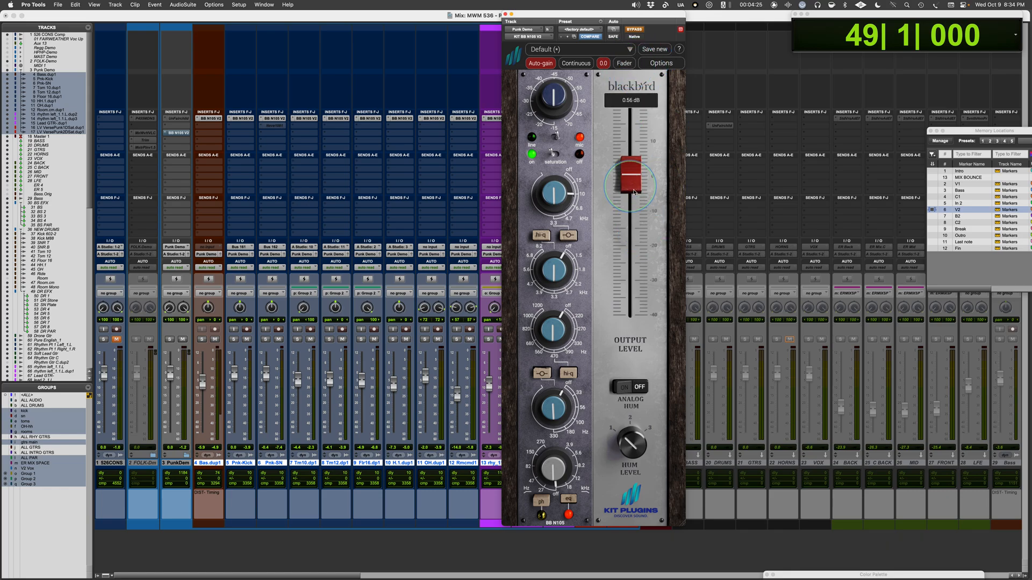
left_click(661, 63)
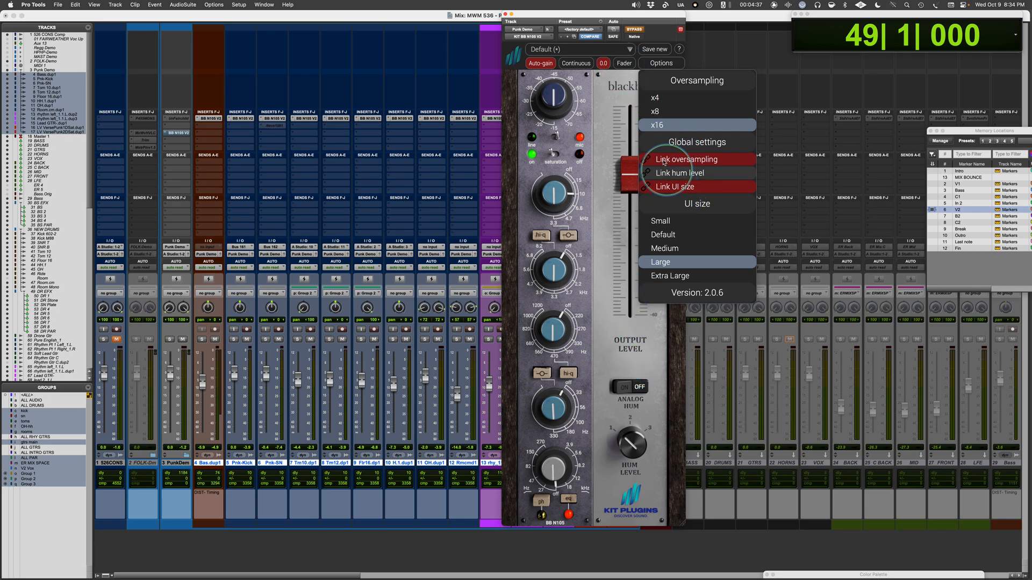
left_click(613, 81)
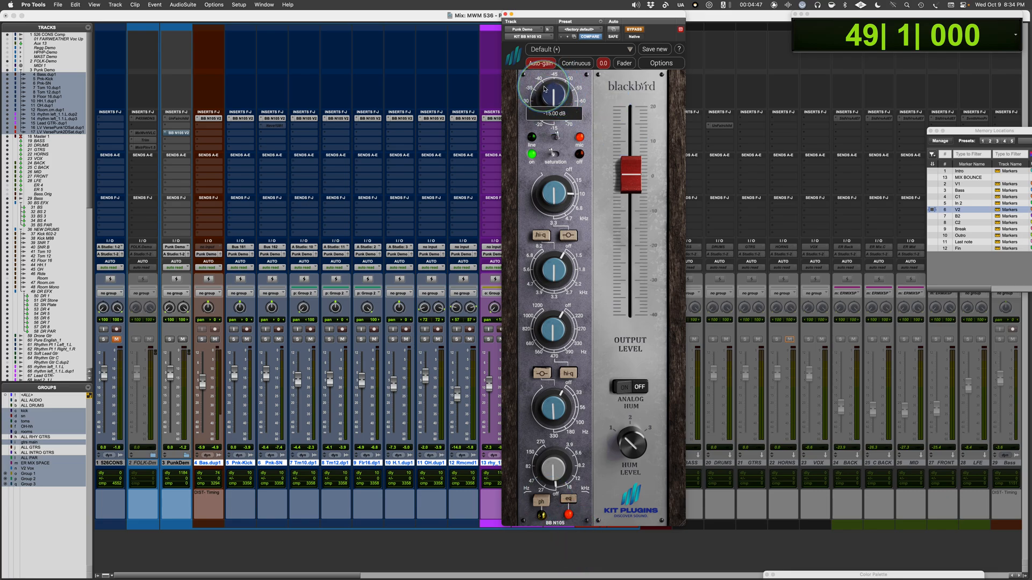
Try the mic gain knob again and switch the BB N105 input back to line.
mouse_move(556, 104)
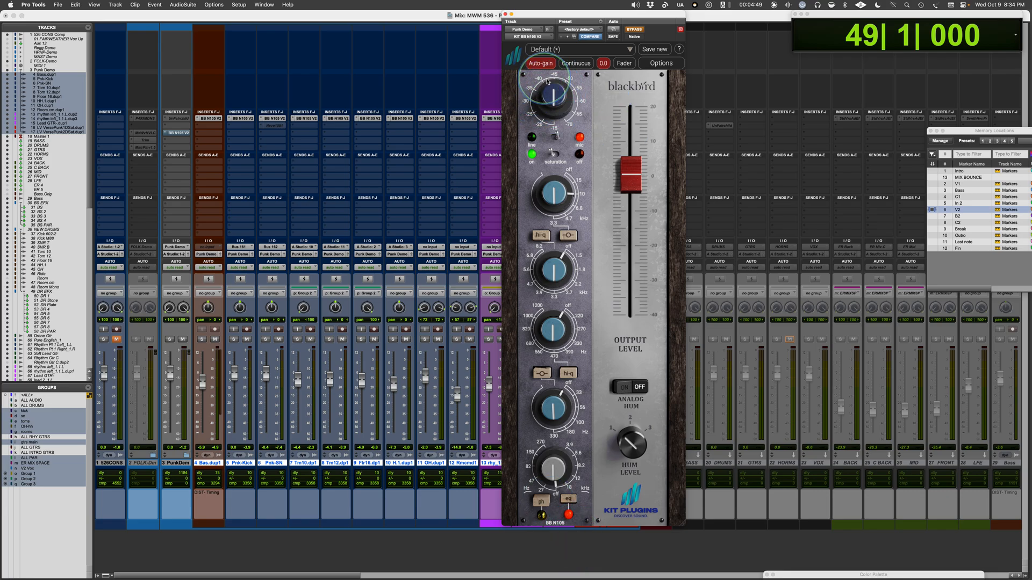
left_click_drag(543, 76, 556, 44)
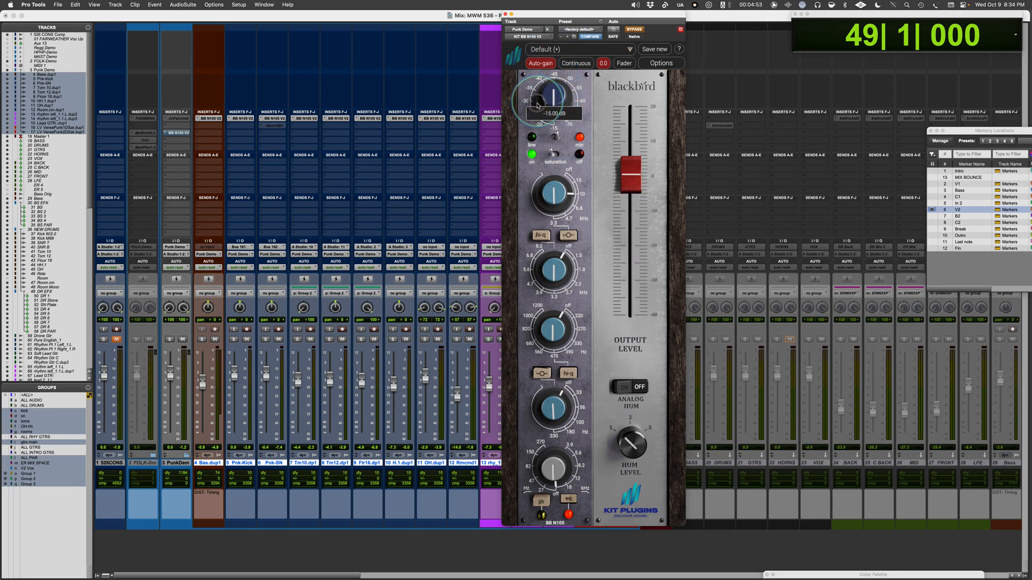
left_click(555, 139)
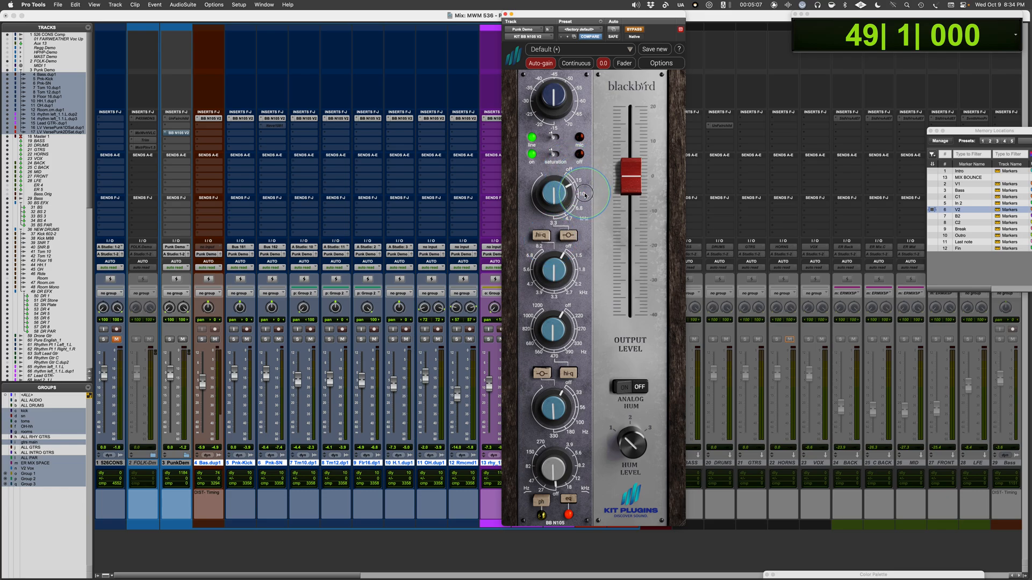
Change the high EQ band's frequency and try its bell curve switch.
left_click_drag(562, 205, 557, 197)
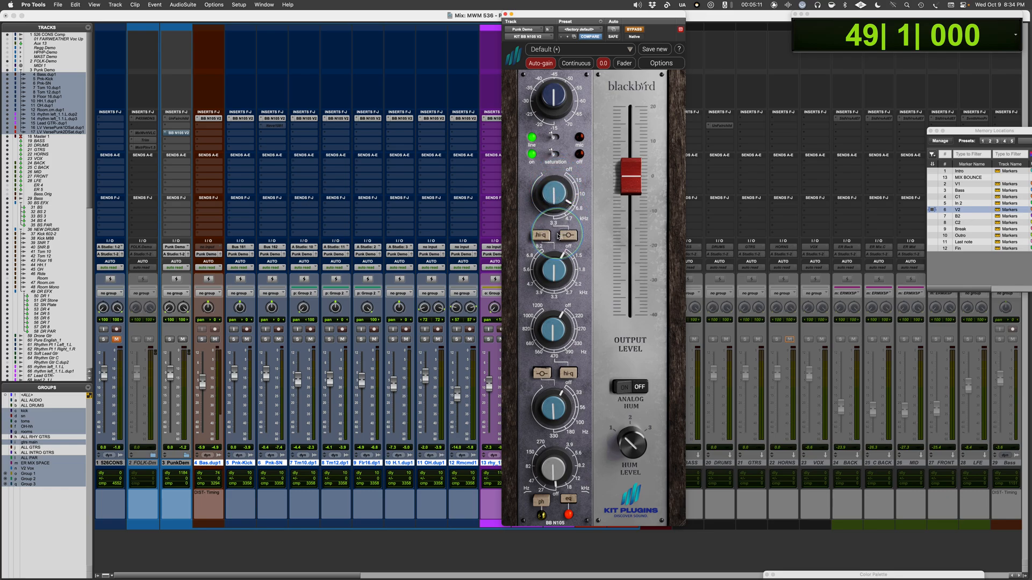
mouse_move(559, 336)
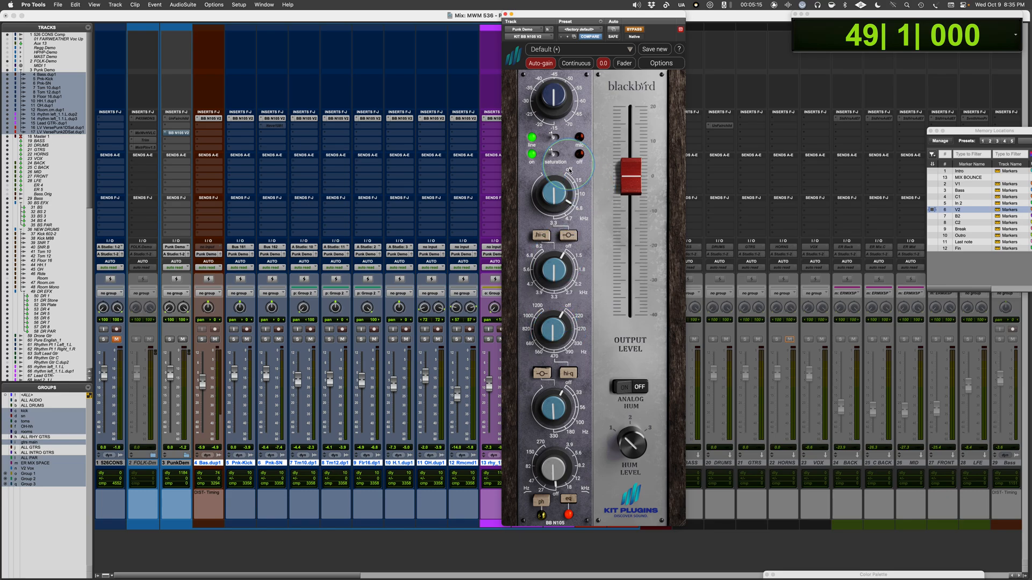
left_click(571, 235)
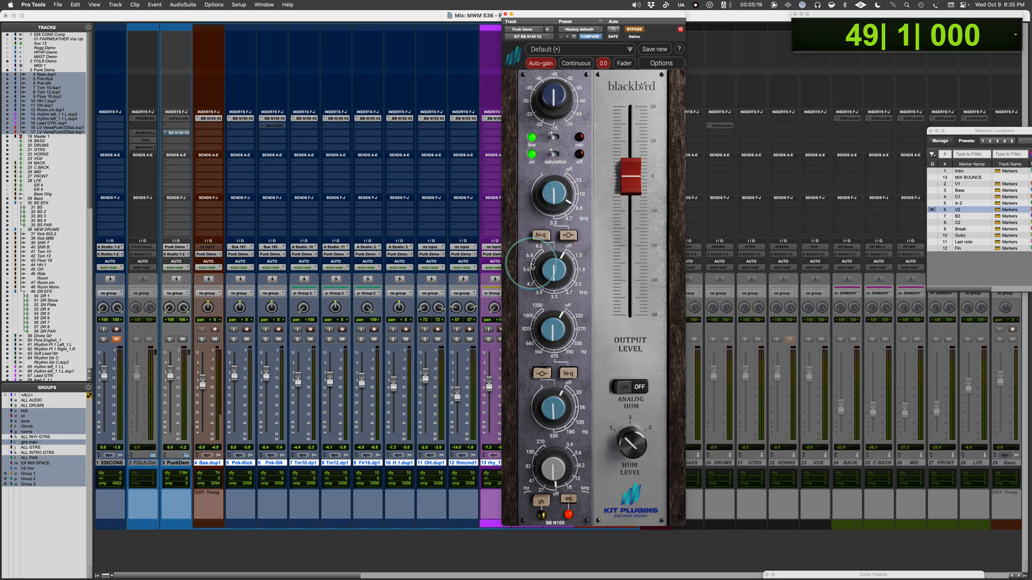
mouse_move(540, 332)
Turn on hi-q for both the high-mid and low-mid EQ bands, and turn both off again.
left_click(541, 235)
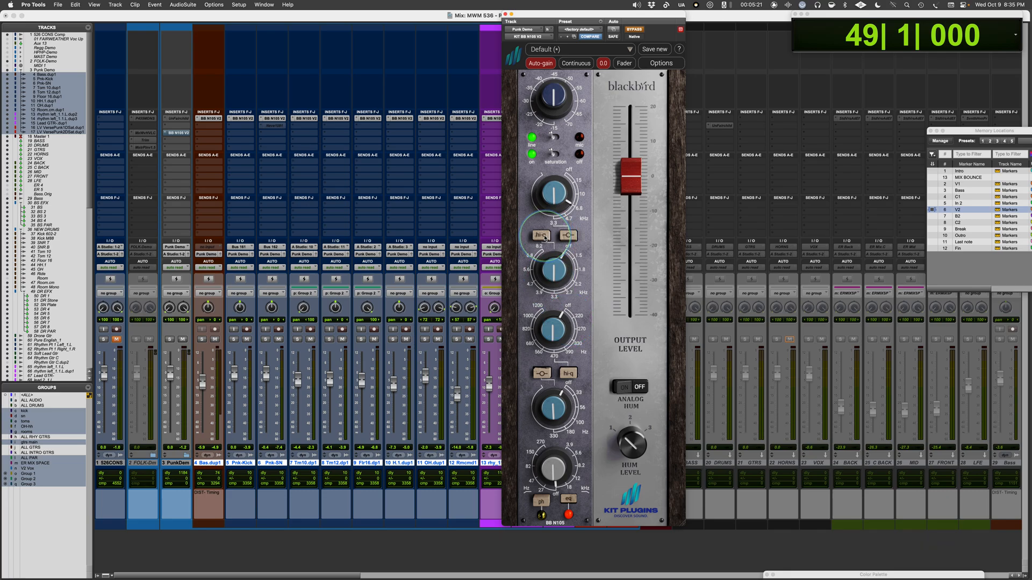
left_click(568, 373)
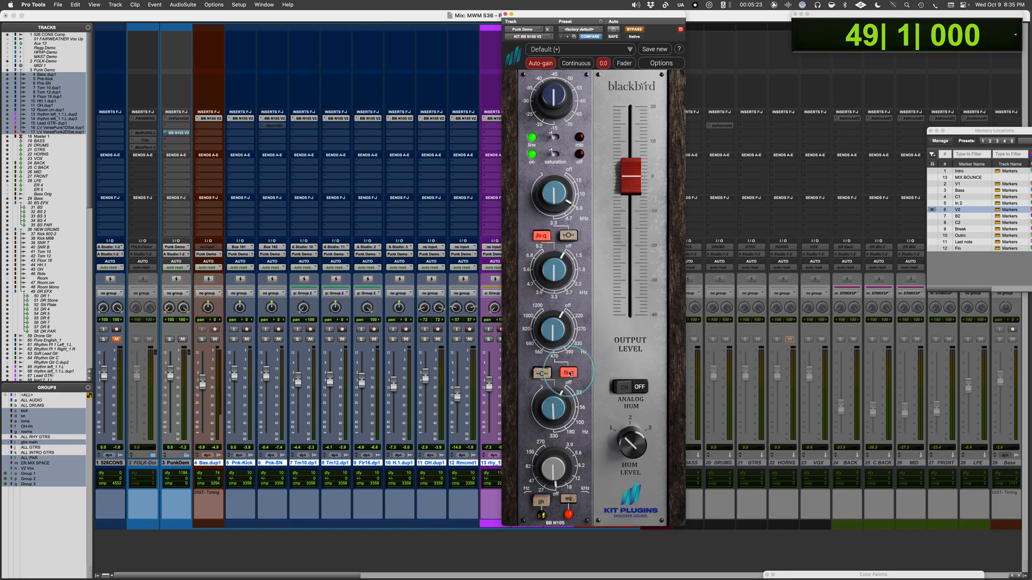
left_click(569, 373)
left_click(543, 235)
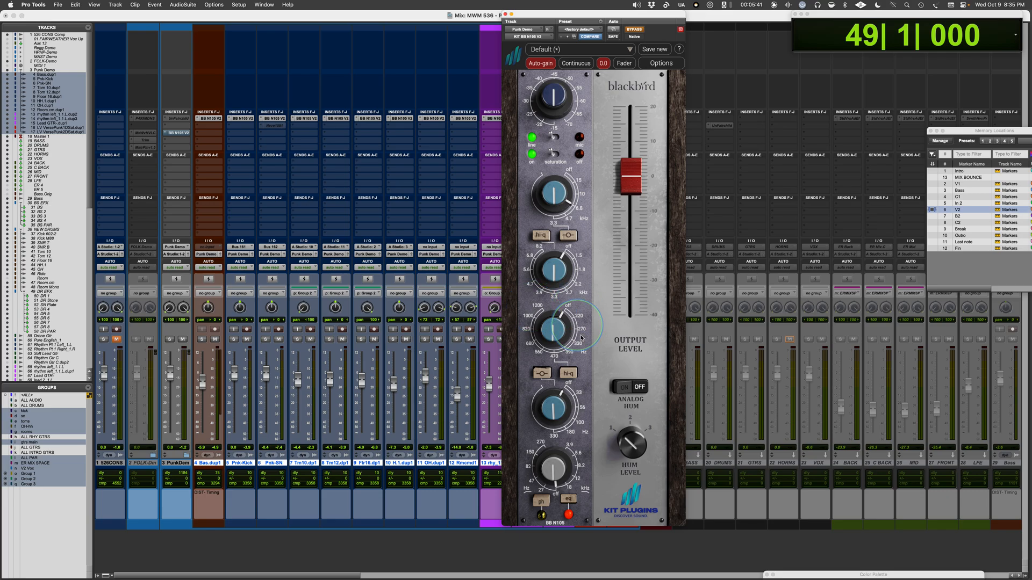
Toggle the low EQ band's bell curve on and back off twice.
left_click(542, 373)
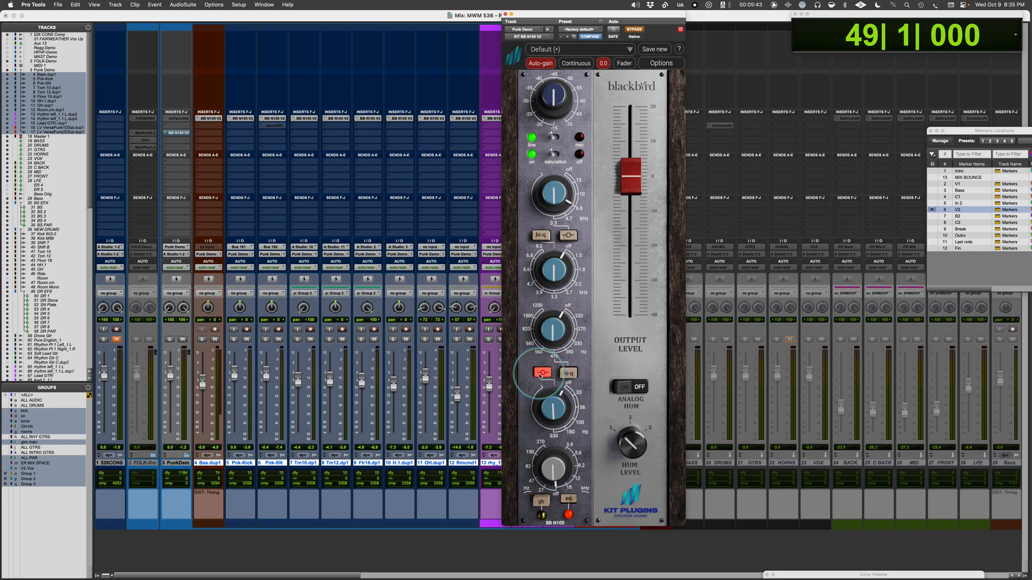
left_click(542, 373)
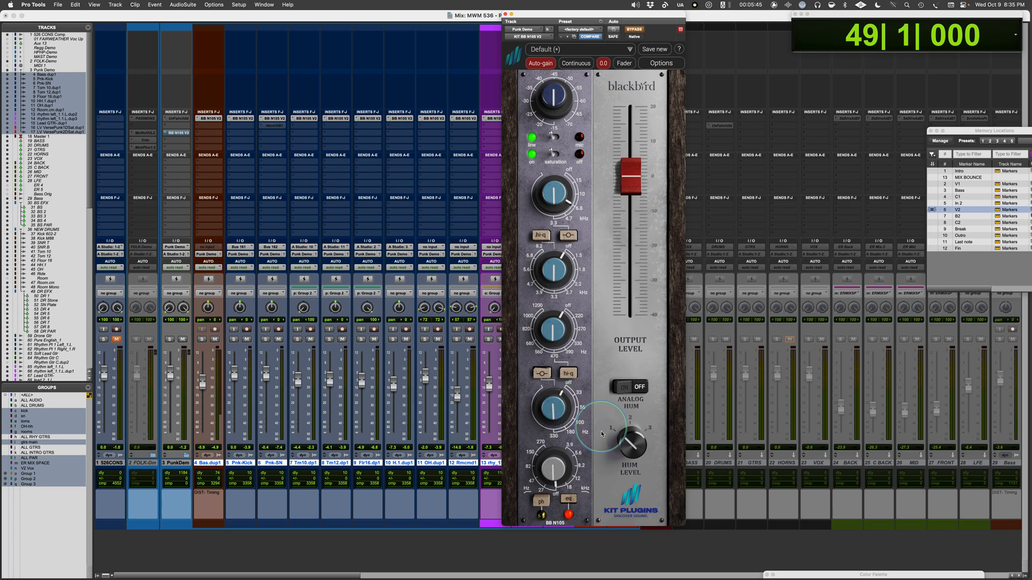
left_click(541, 373)
left_click(542, 373)
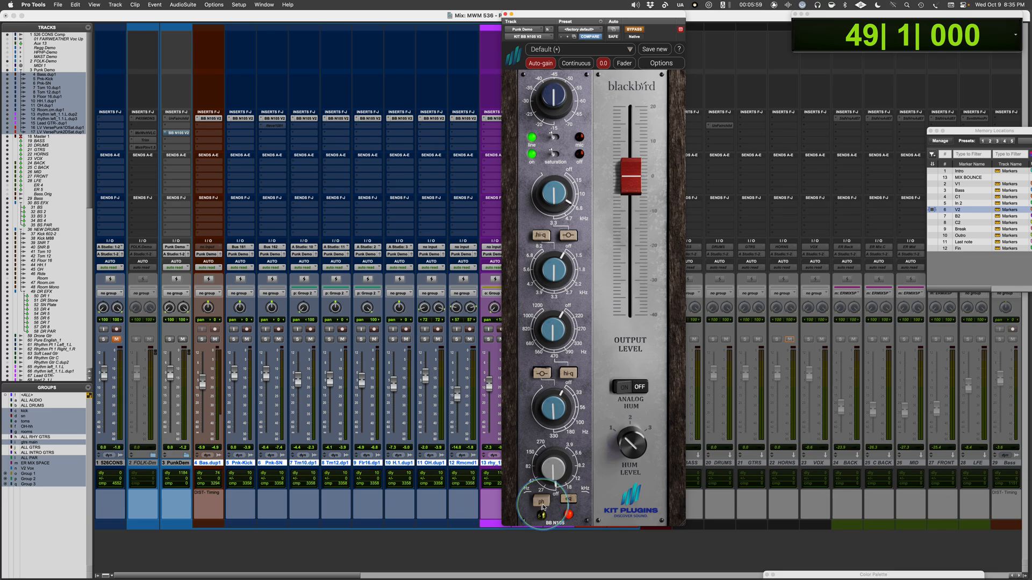
mouse_move(632, 175)
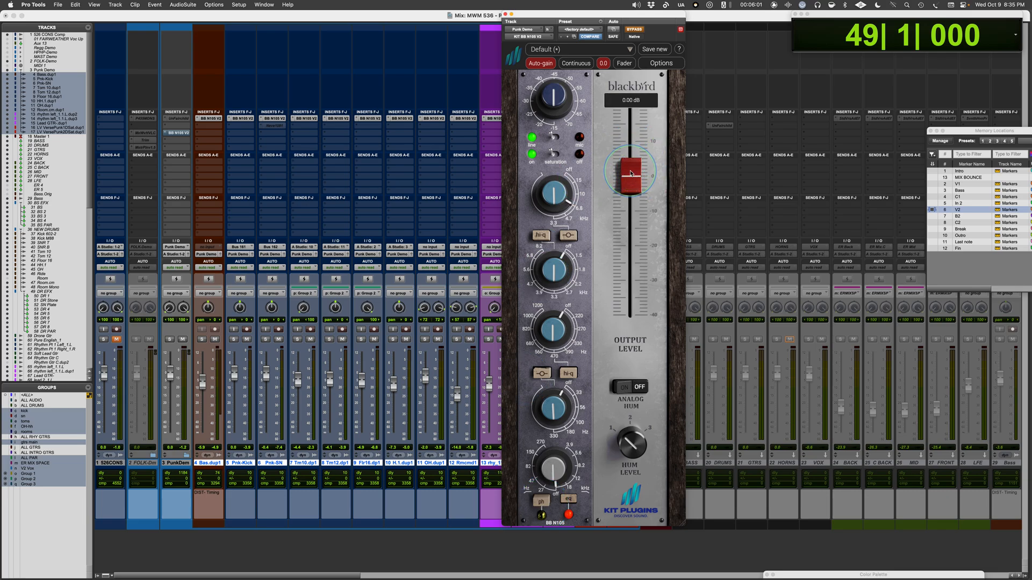
Try the output level fader, return it to 0 dB, and switch the analog hum on and back off.
left_click_drag(631, 174, 630, 180)
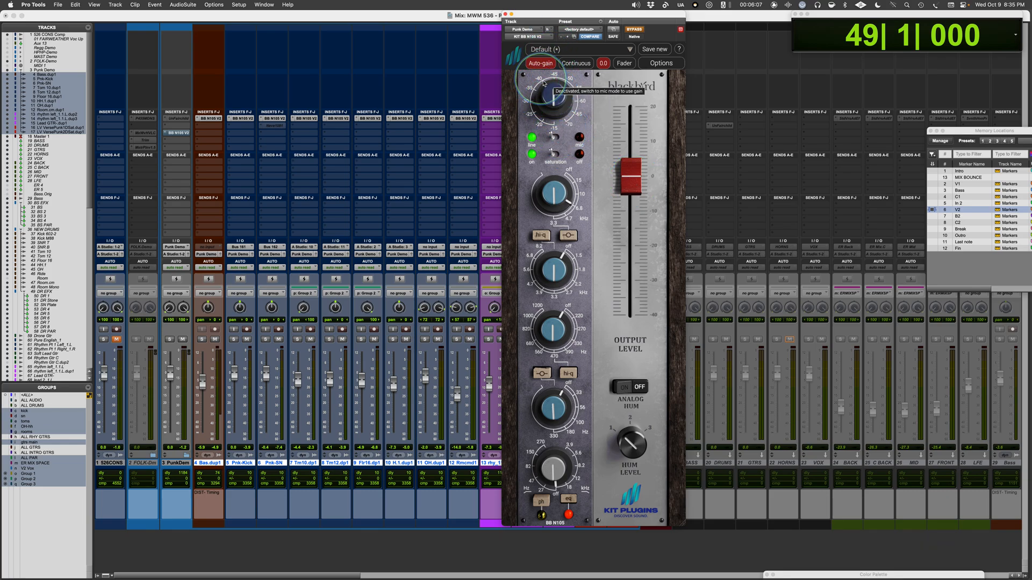
mouse_move(632, 186)
mouse_move(632, 186)
left_mouse_down()
mouse_move(629, 232)
mouse_move(629, 176)
left_mouse_up()
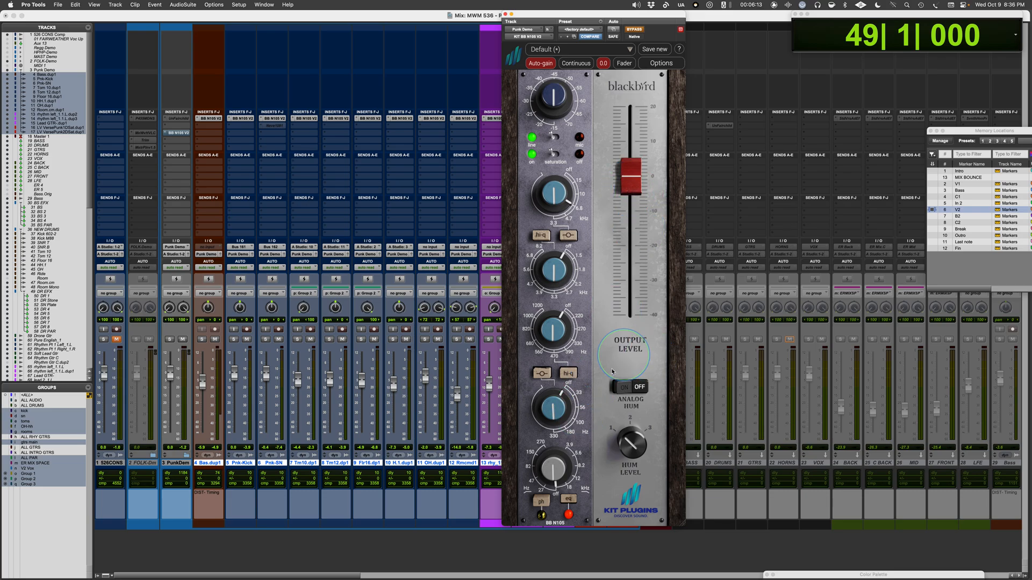
left_click(623, 388)
left_click(643, 389)
Close the Punk Demo plug-in window, make its BB N105 V2 insert inactive, and open the bass track's BB N105 V2.
left_click(505, 15)
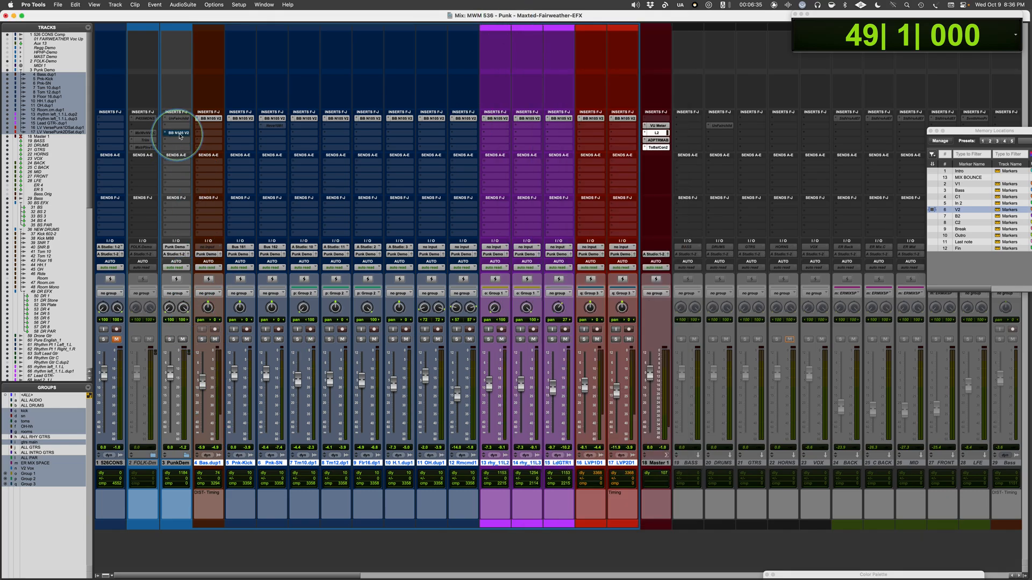
left_click(179, 133, "ctrl+super")
left_click(210, 118)
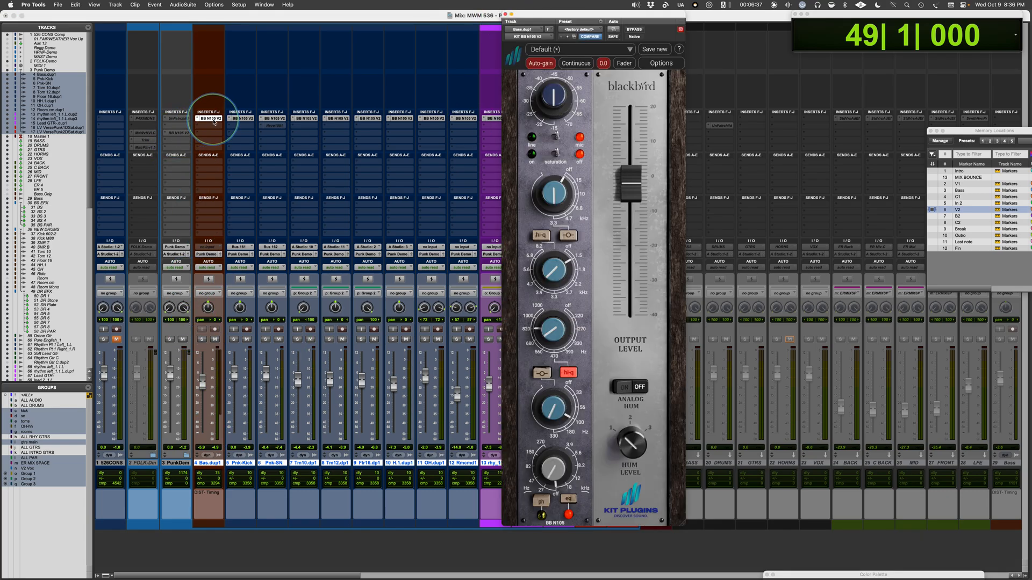
Try saturation on the bass channel strip, solo the bass track, and start playback.
left_click(554, 153)
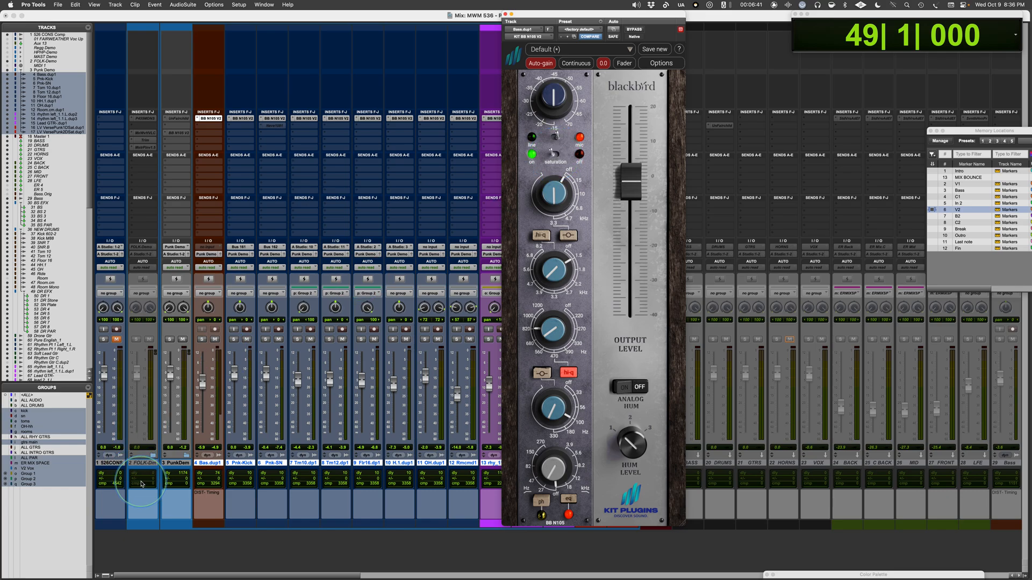
left_click(202, 340)
key("space")
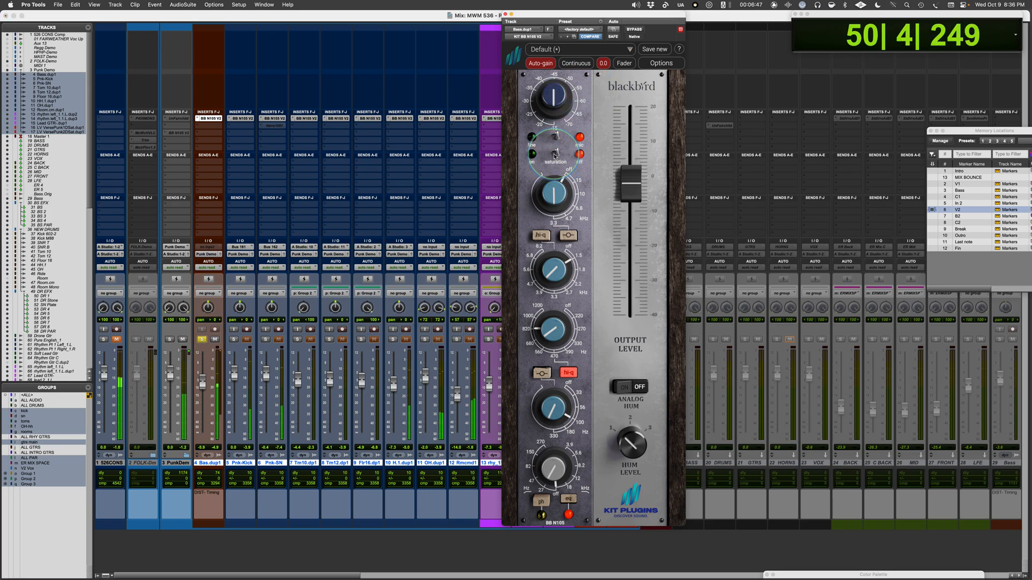
Drive the bass mic gain to -30 dB and on to -35 dB, with saturation turned on.
left_click(633, 179)
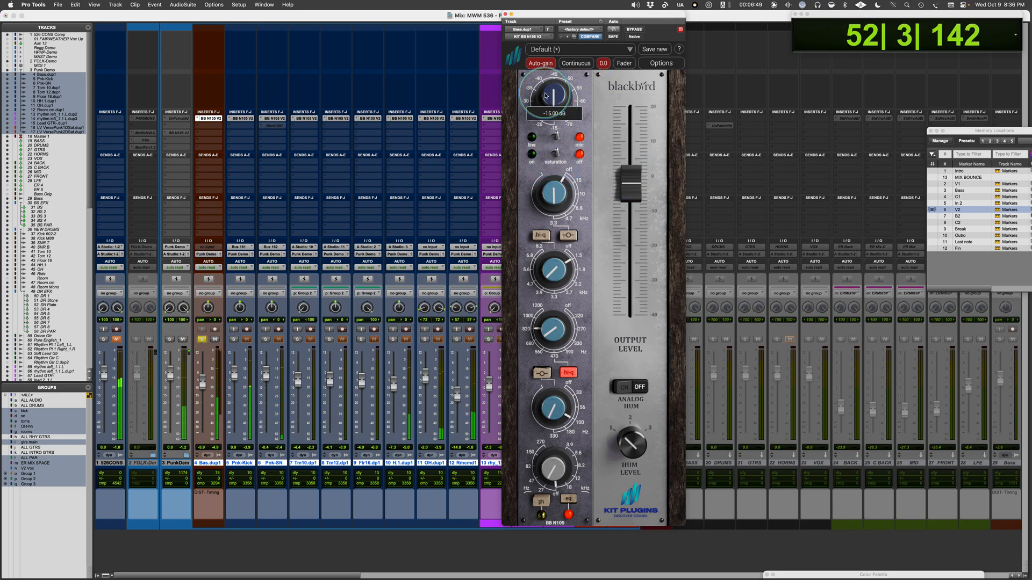
left_click_drag(548, 96, 552, 73)
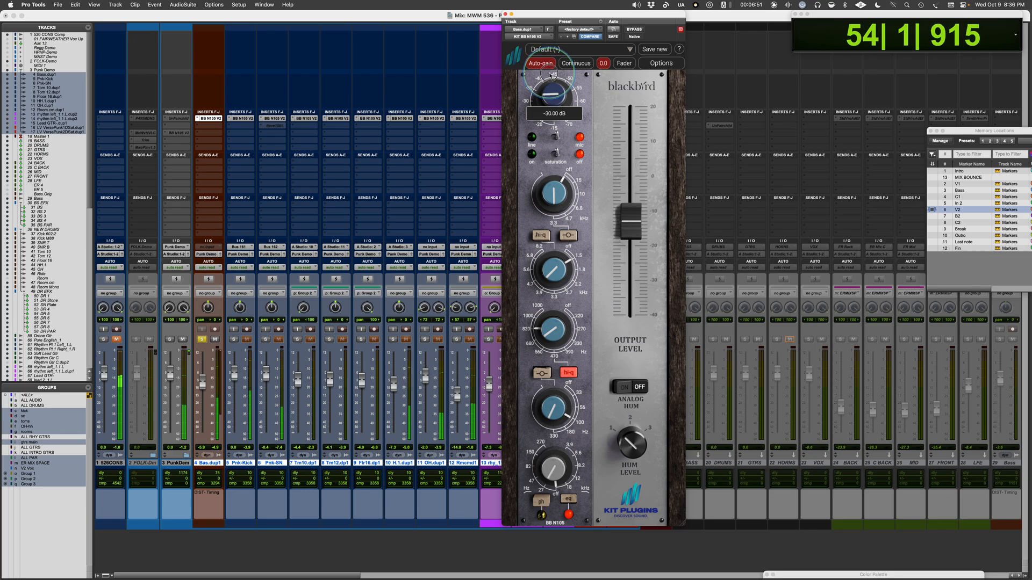
left_click(555, 153)
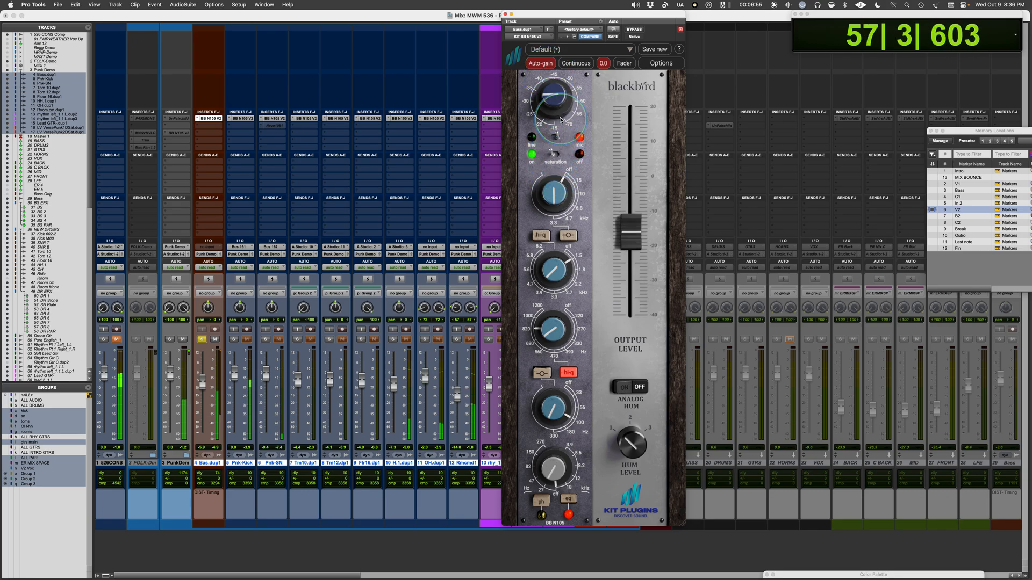
left_click_drag(550, 103, 550, 95)
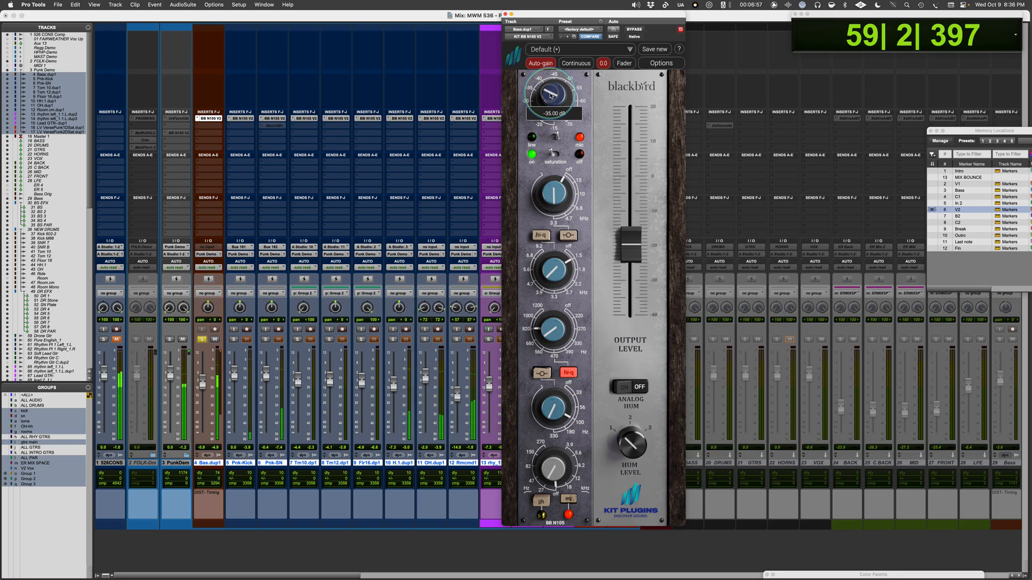
Compare the bass with saturation off and on and with line against mic input, ending on mic, and stop playback.
left_click(555, 154)
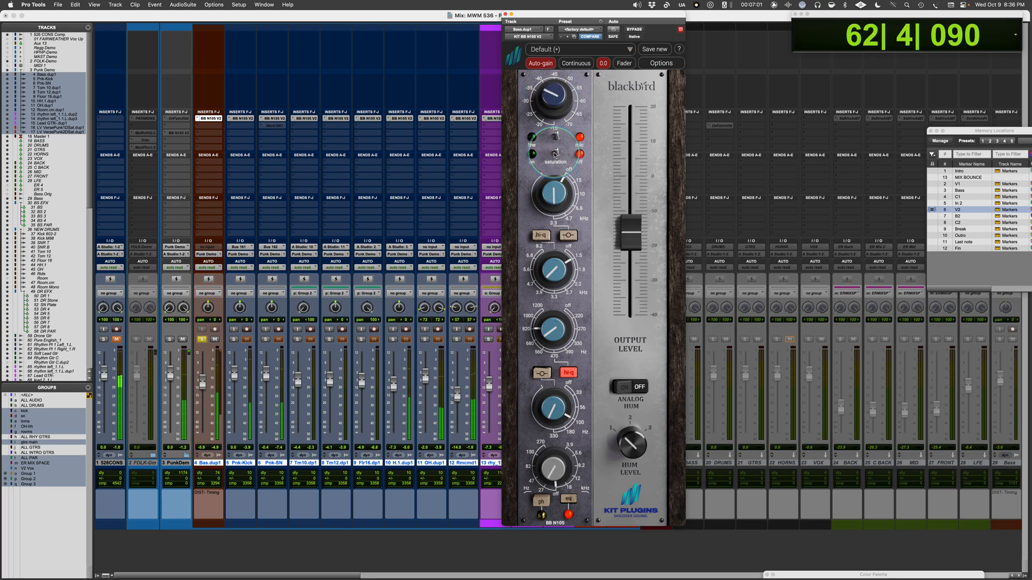
left_click(555, 153)
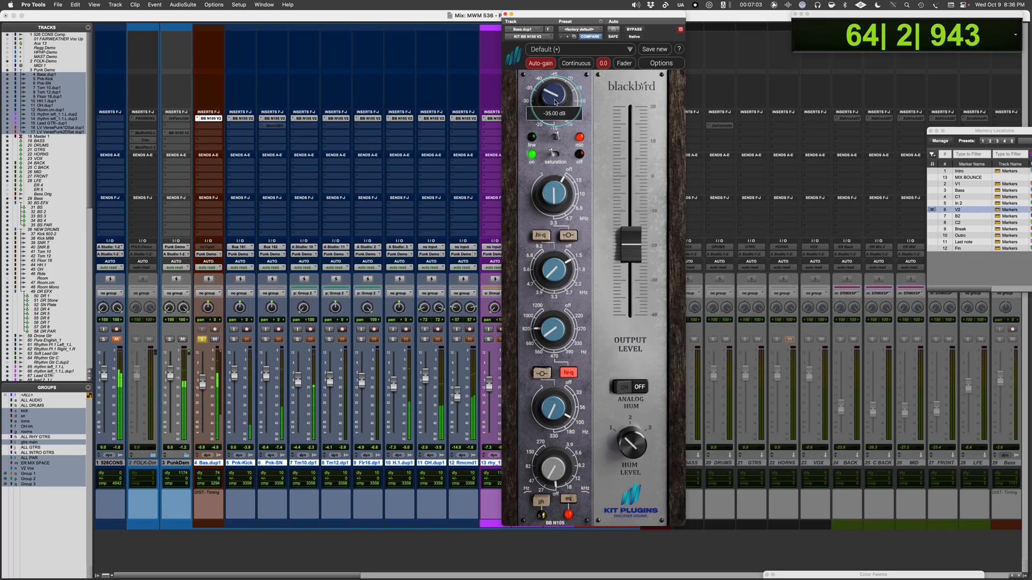
mouse_move(552, 97)
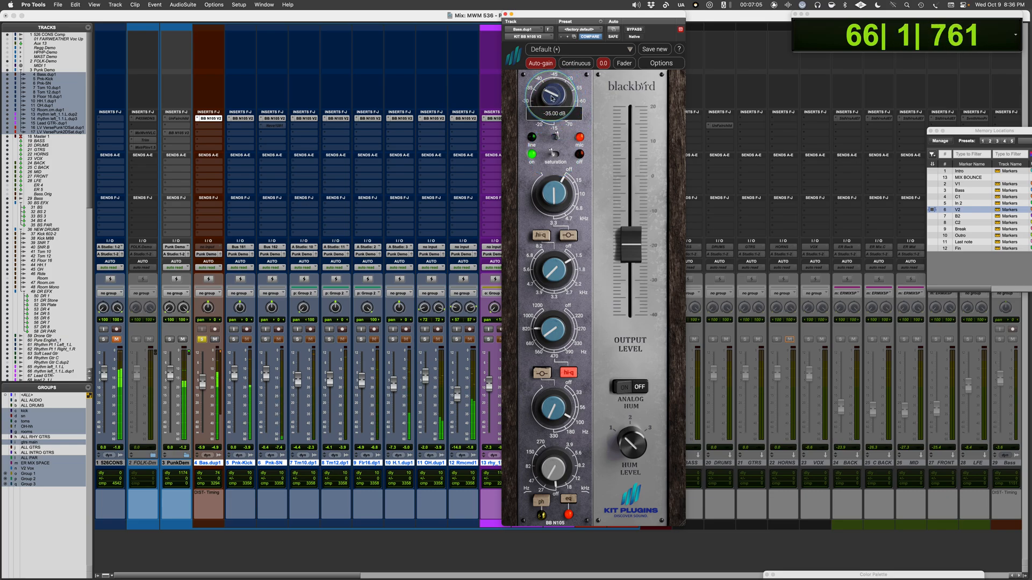
left_click(555, 136)
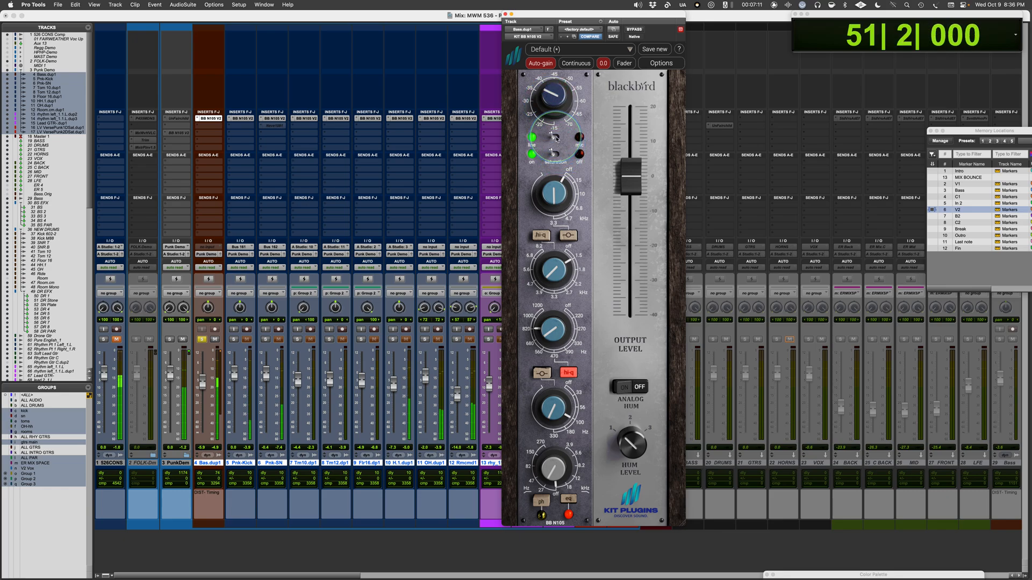
left_click(555, 137)
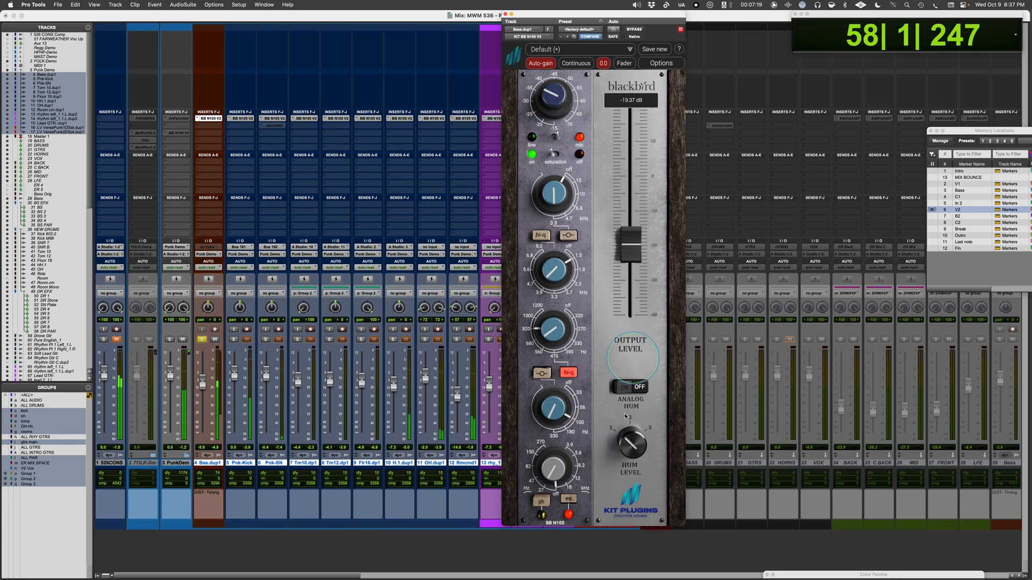
key("space")
Play the bass and audition its low-mid EQ band with more boost and hi-q off, restoring 6 dB and hi-q on.
mouse_move(554, 408)
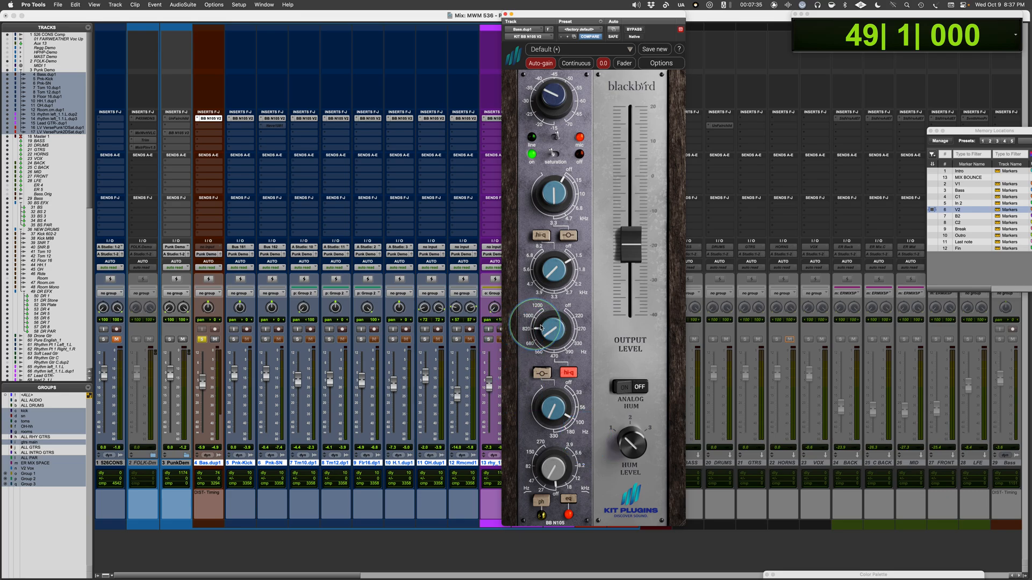
key("space")
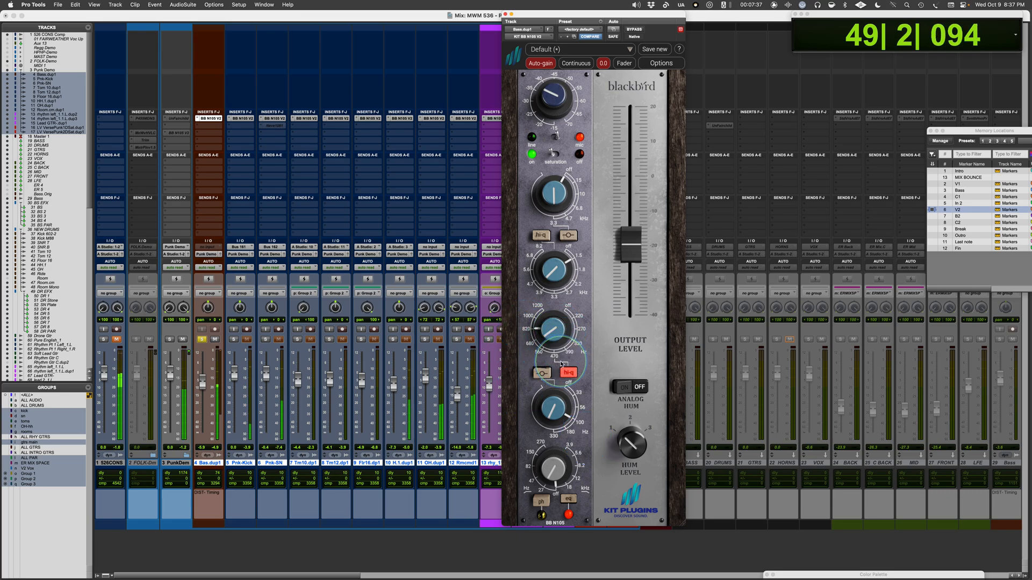
left_click_drag(556, 335, 553, 313)
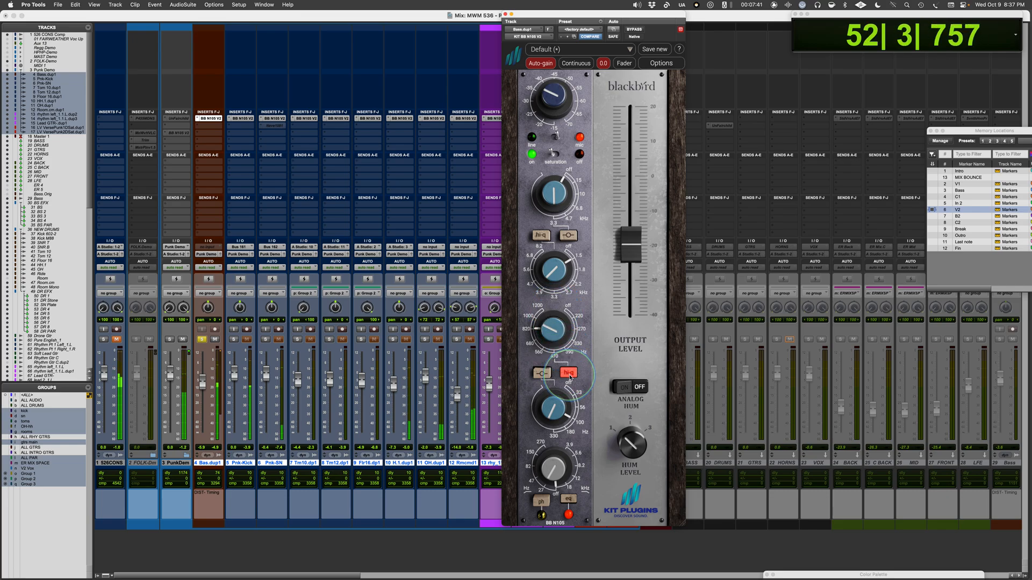
left_click(570, 375)
left_click(570, 375)
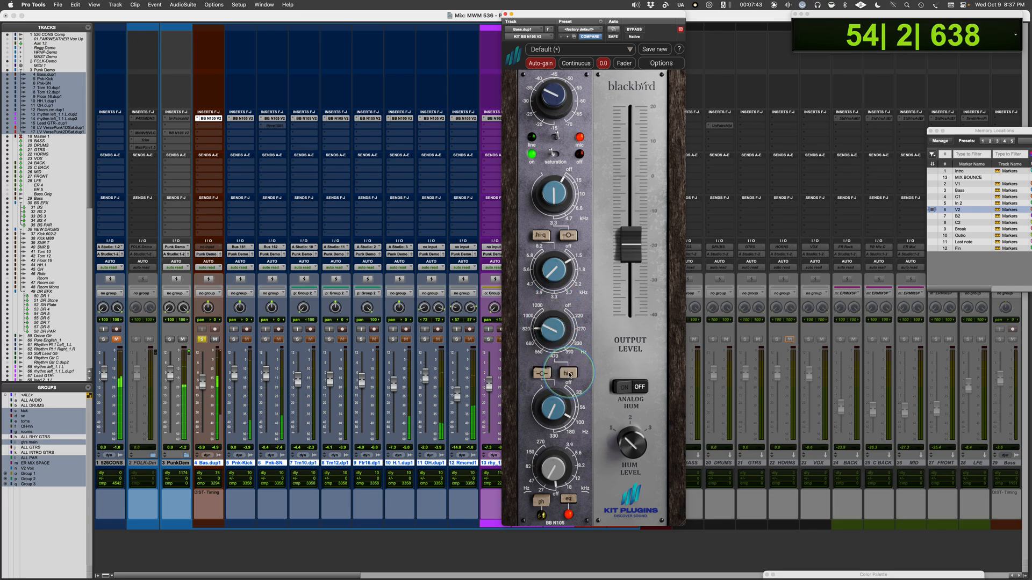
left_click_drag(548, 327, 549, 346)
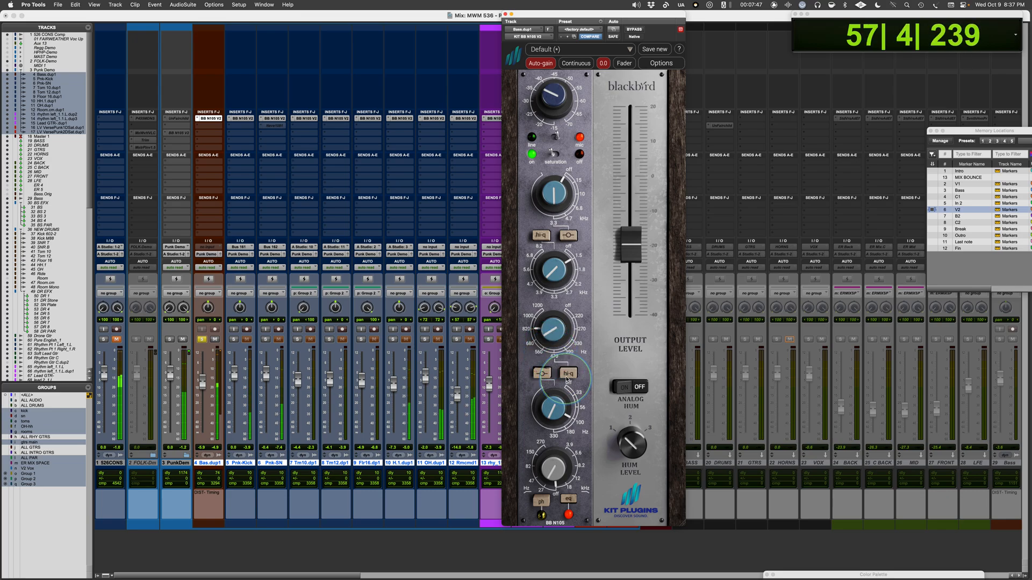
left_click(567, 374)
mouse_move(551, 335)
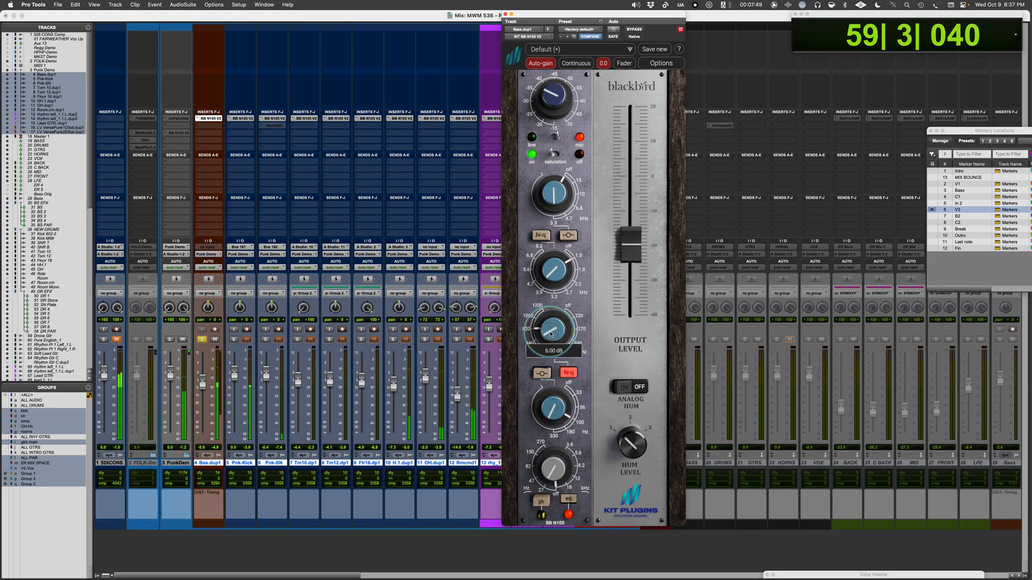
Solo Pnk-Kick instead of the bass, open its BB N105 V2, and play a short passage.
left_click(466, 464)
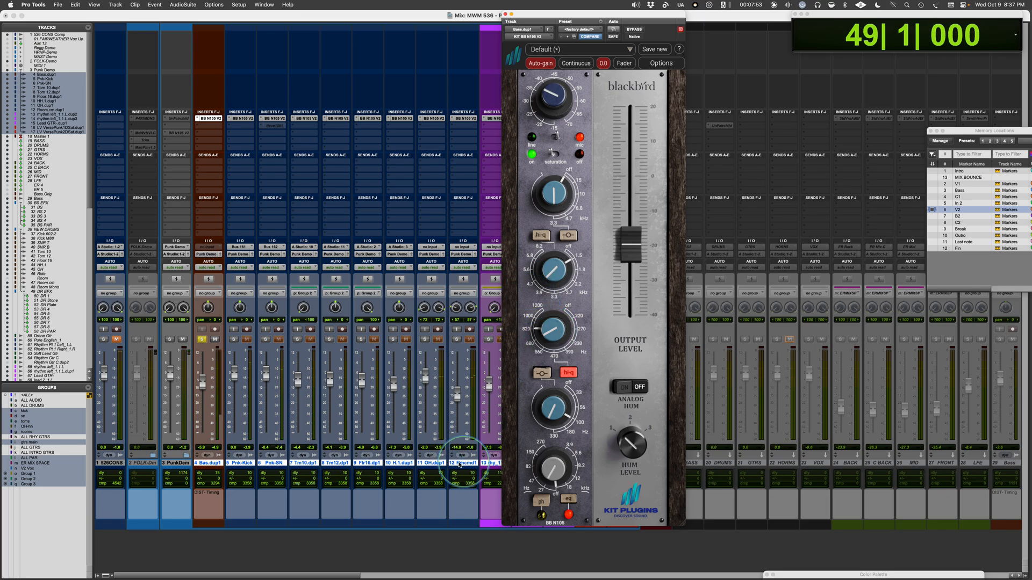
left_click(231, 340)
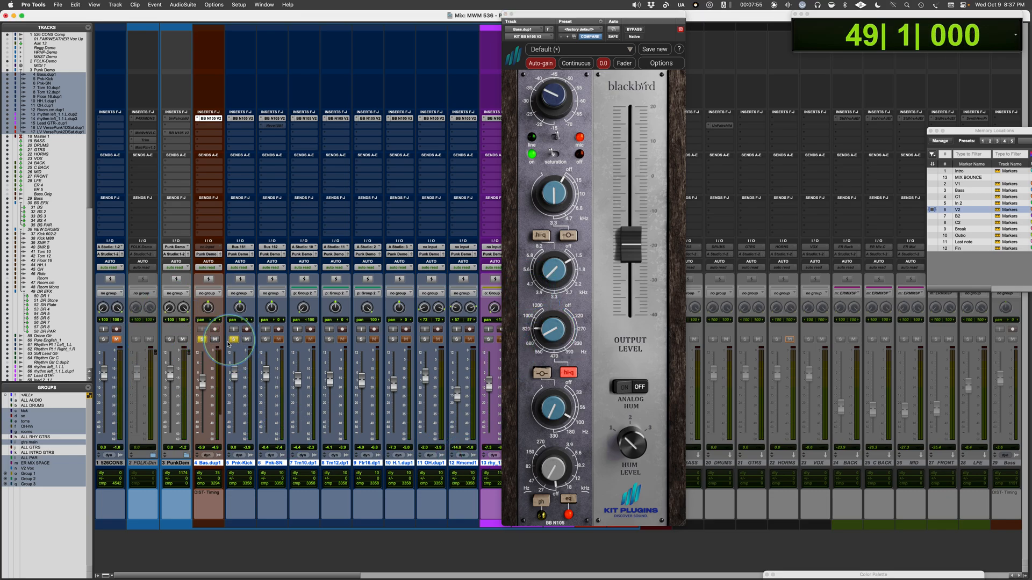
left_click(201, 340)
left_click(243, 118)
key("space")
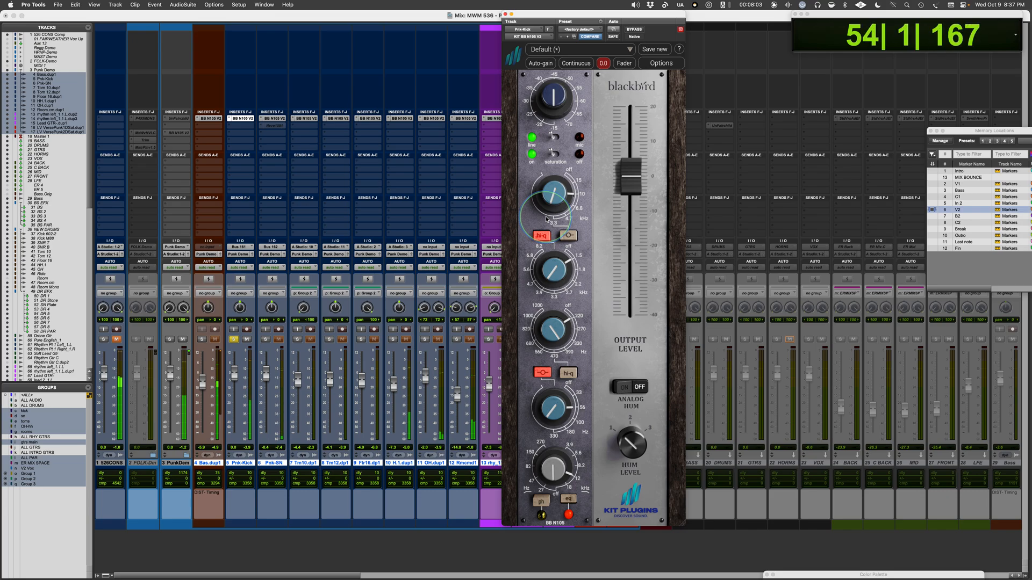
key("space")
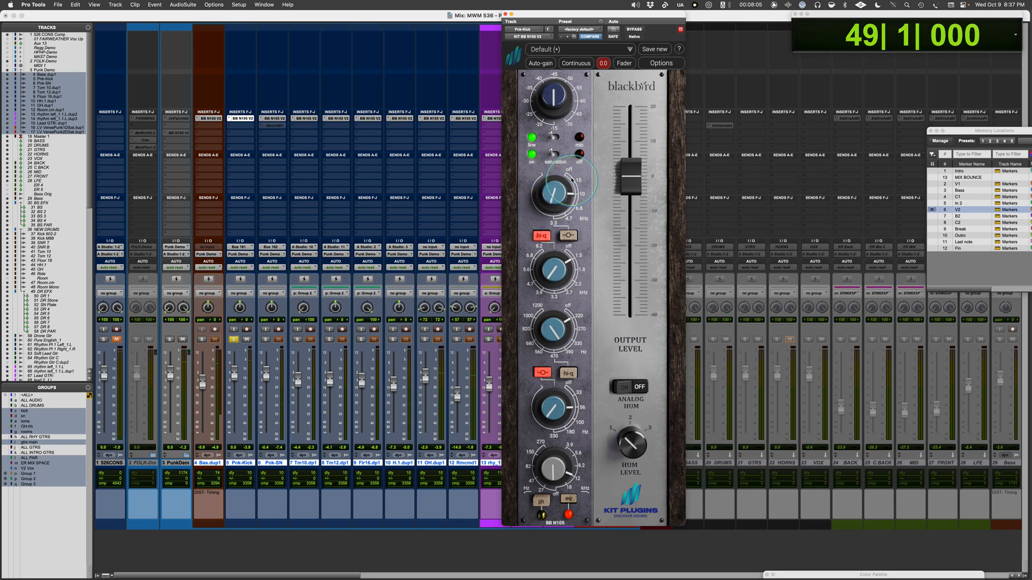
Play the kick while boosting its high EQ band to 14.9 dB, reduce it to a small boost, and stop playback.
mouse_move(554, 195)
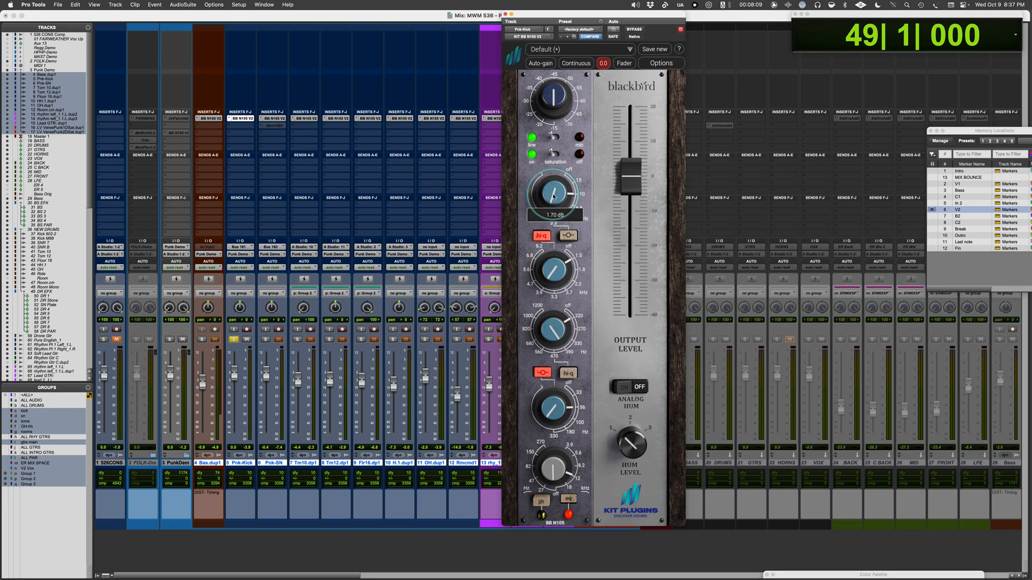
key("space")
mouse_move(556, 154)
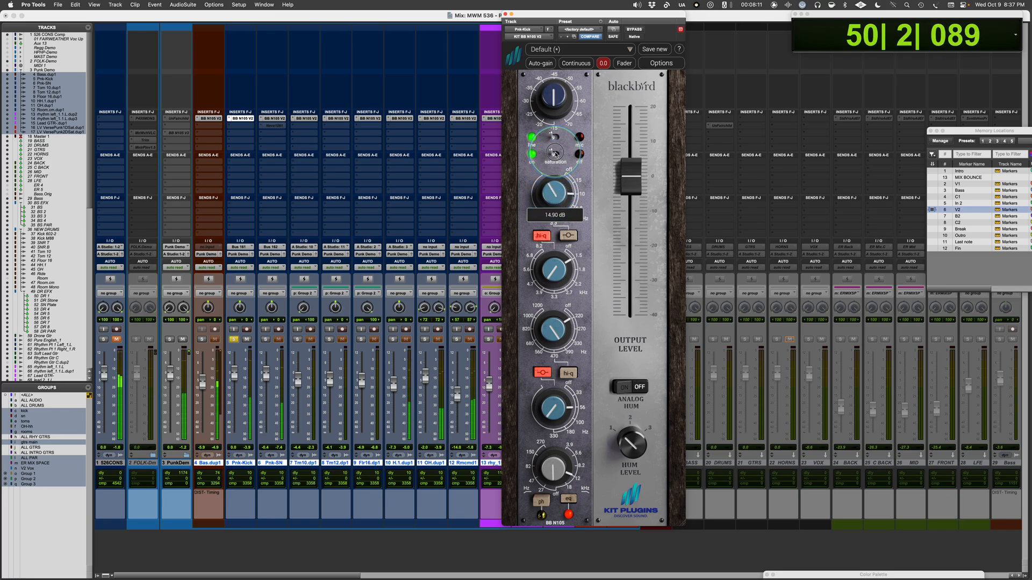
left_click_drag(555, 154, 552, 198)
key("space")
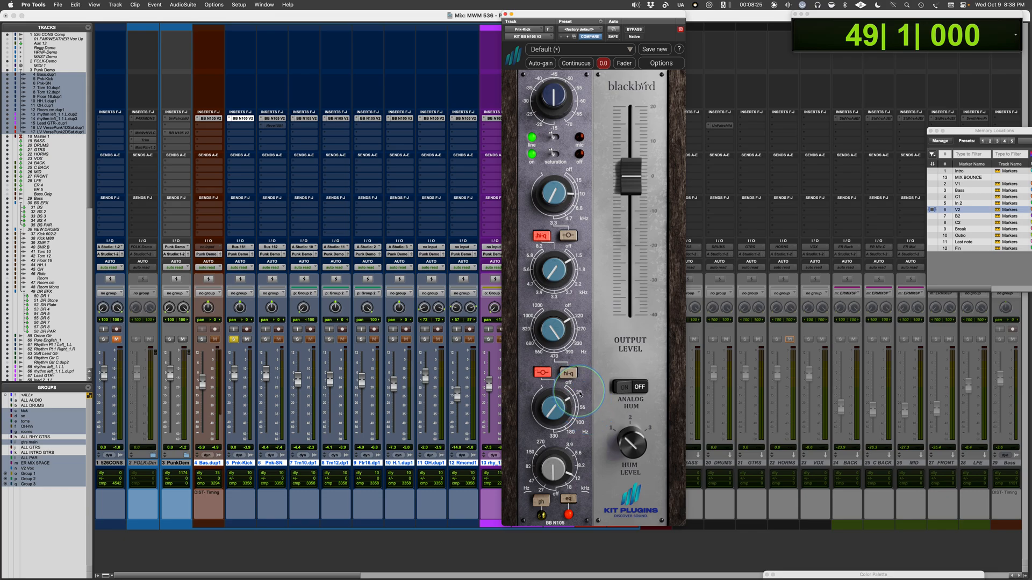
Play the kick while adjusting its low EQ band, and stop playback.
key("space")
mouse_move(560, 413)
left_mouse_down()
mouse_move(560, 402)
mouse_move(547, 421)
left_mouse_up()
key("space")
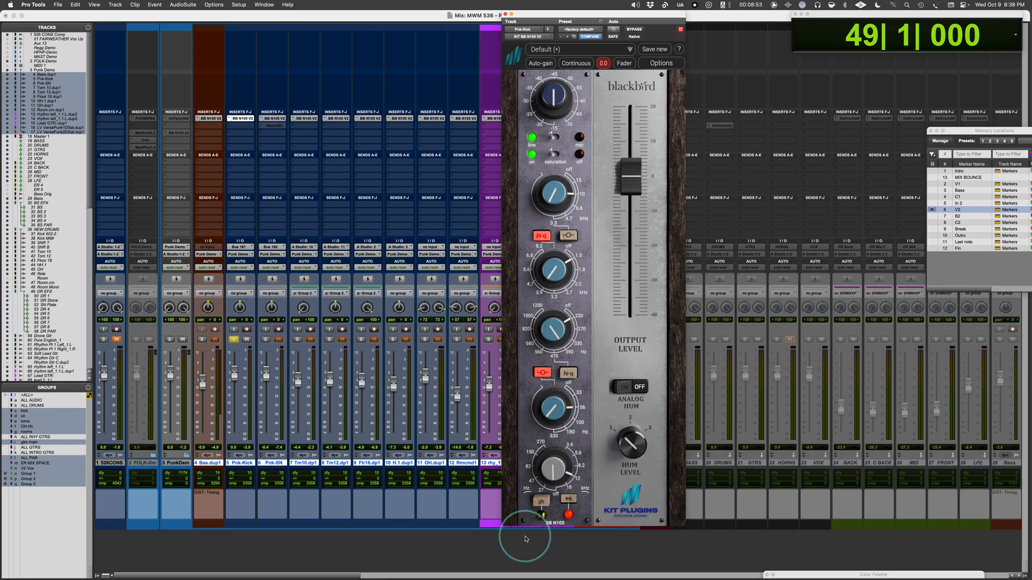
Solo Pnk-SN instead of the kick, open its BB N105 V2, and start playback.
left_click(265, 339)
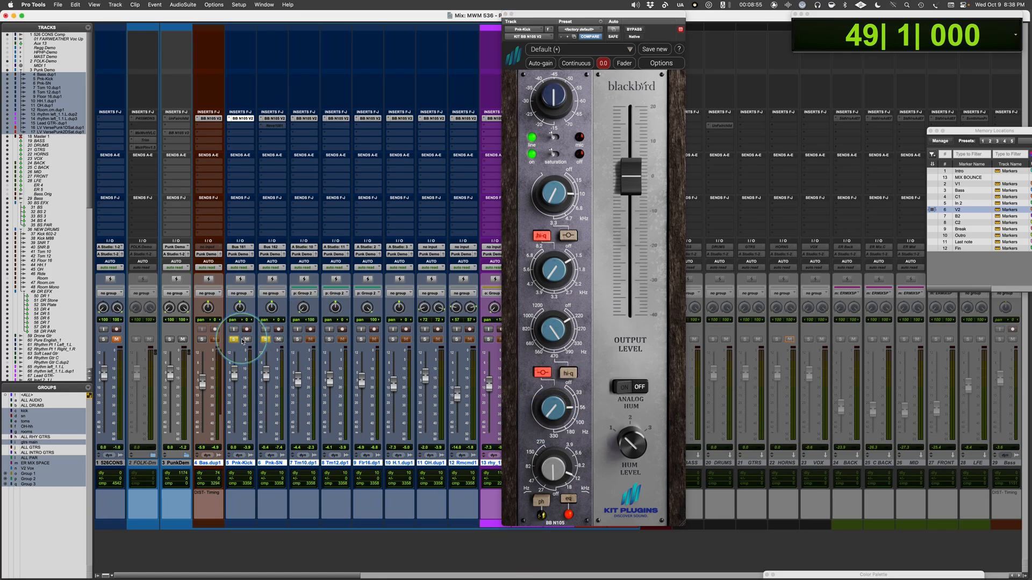
left_click(273, 118)
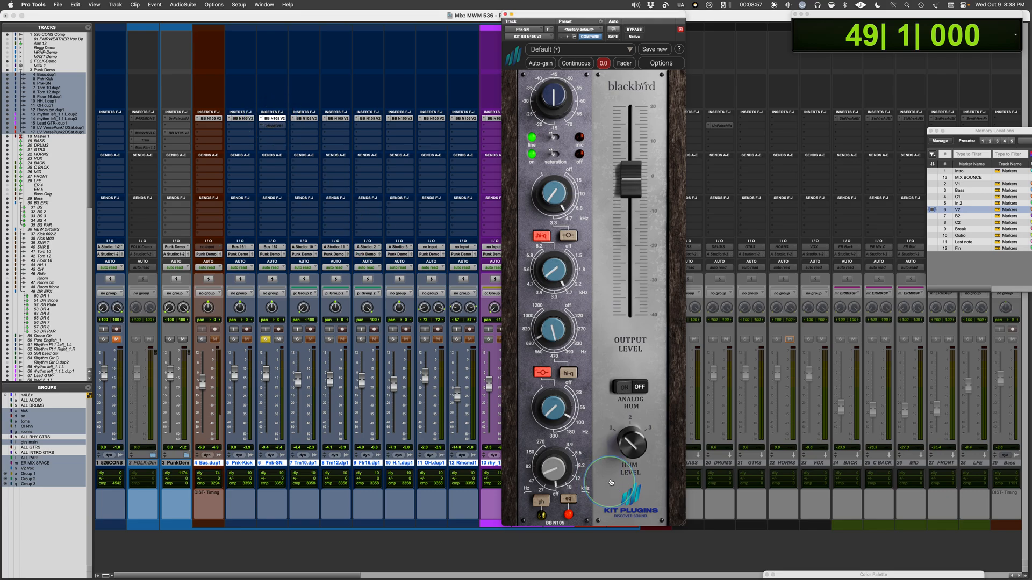
key("space")
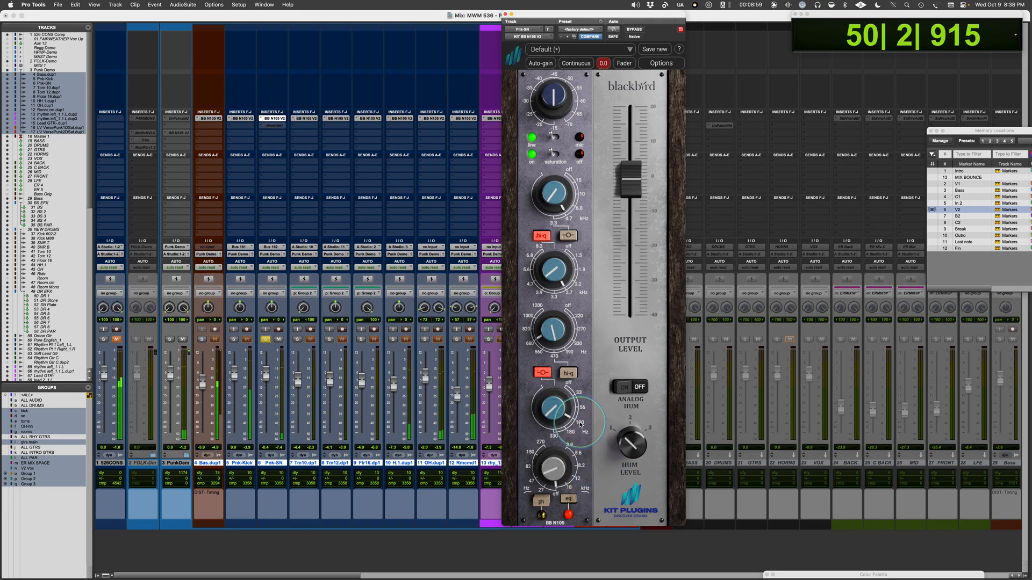
Sweep the snare's low EQ band gain, return it to 4.6 dB, and stop playback.
left_click_drag(553, 413, 551, 395)
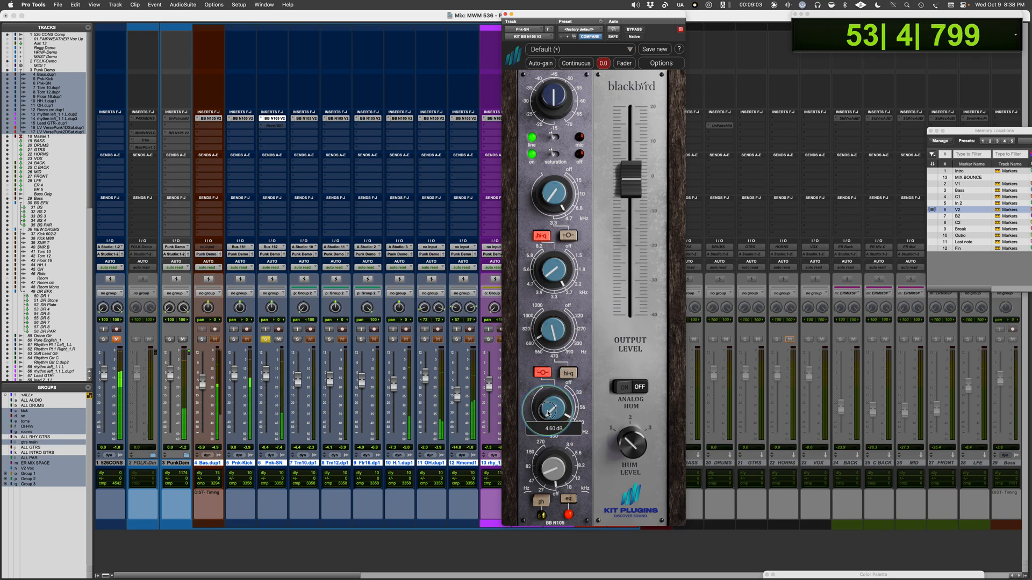
key("space")
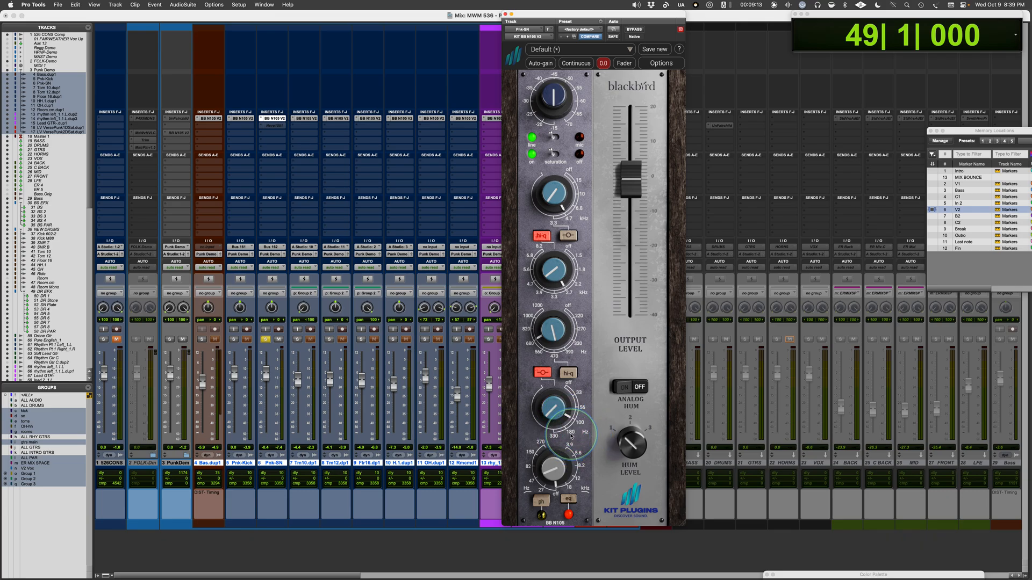
left_click(547, 412)
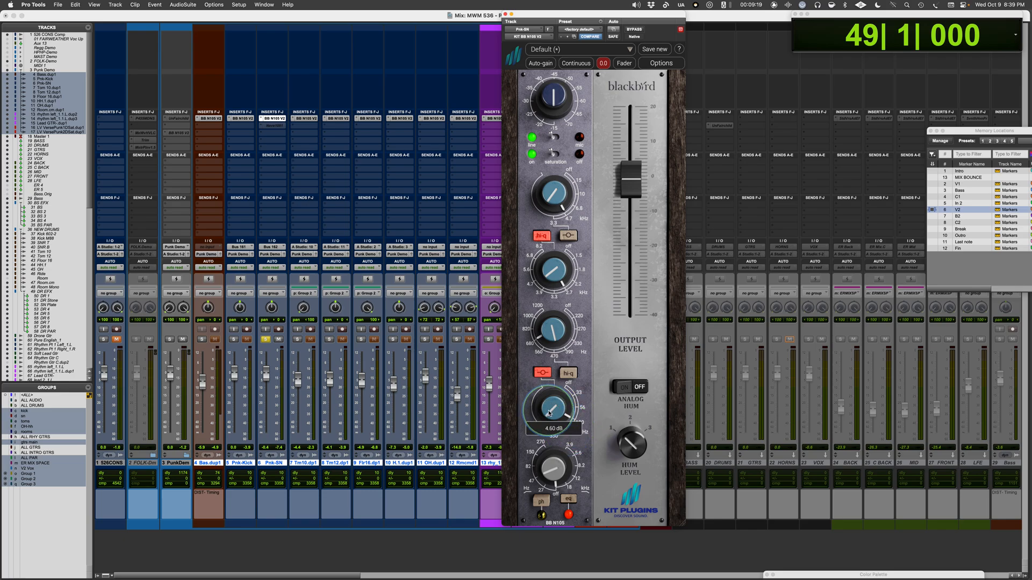
Set the snare's low EQ band gain to 3.7 dB and check the gains of its upper-mid and high bands.
left_click_drag(548, 414, 549, 414)
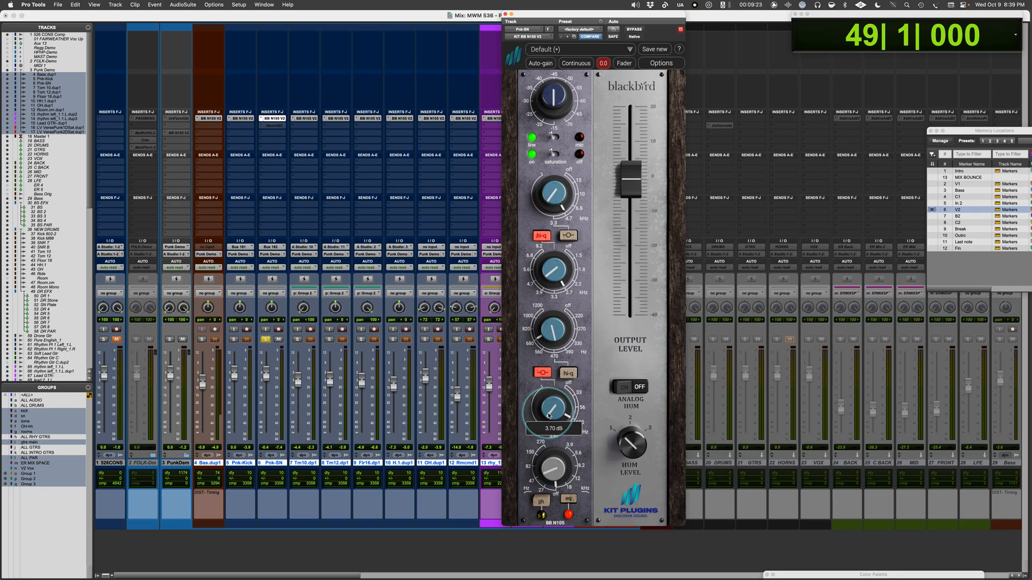
left_click(552, 278)
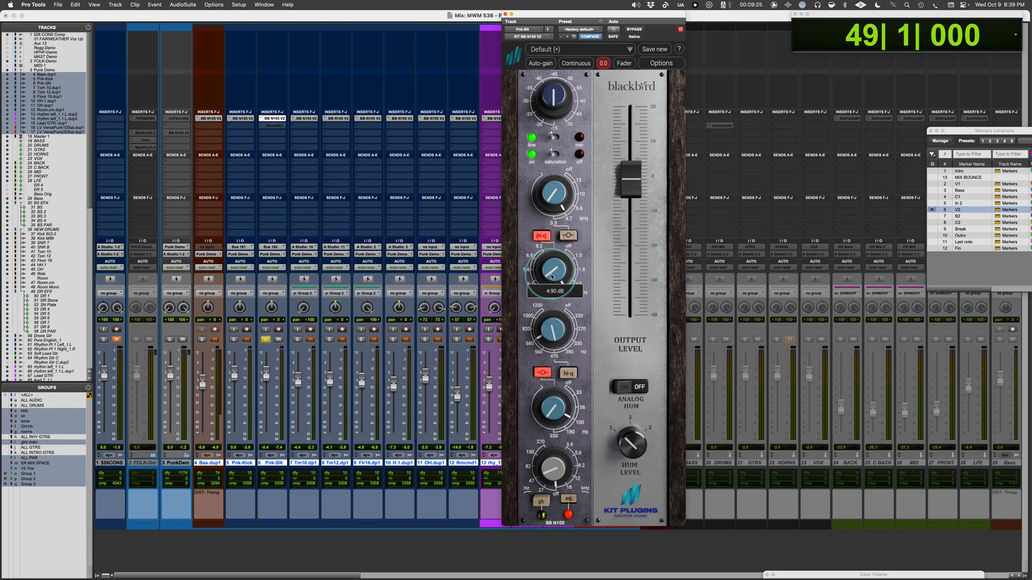
left_click(553, 196)
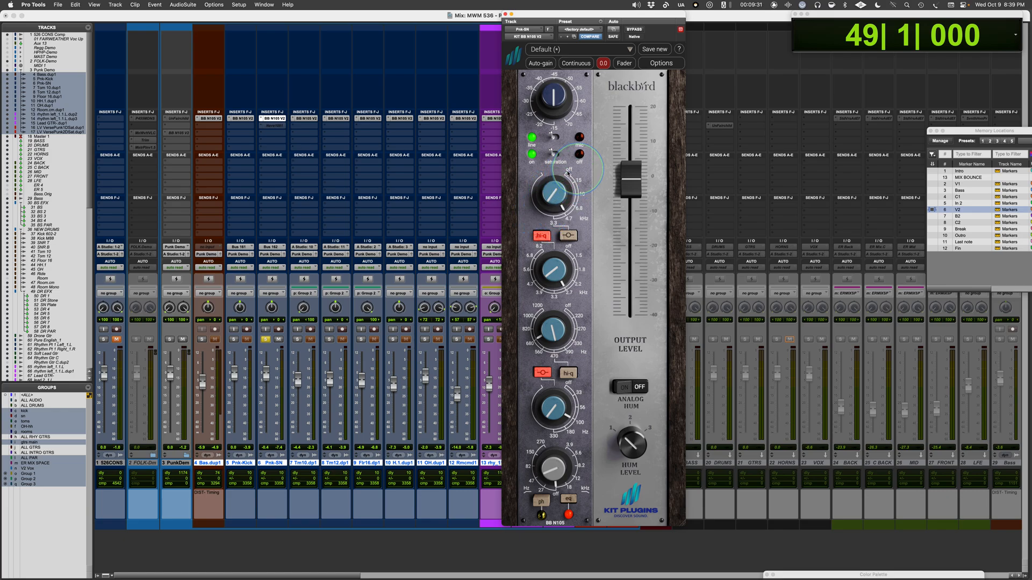
left_click(556, 203)
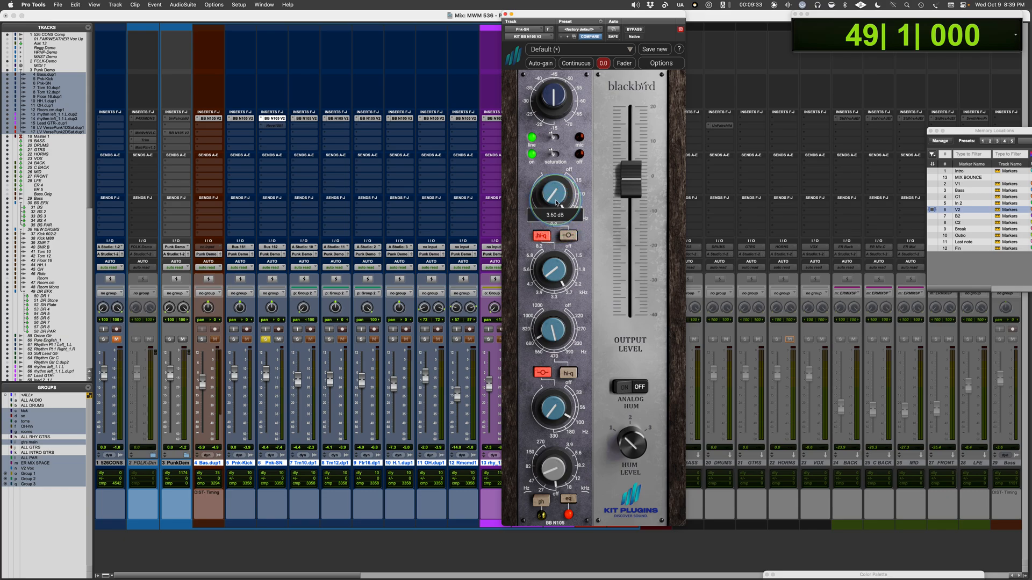
Play the snare while sweeping the gain of its high EQ band, and stop playback.
mouse_move(554, 198)
left_mouse_down()
mouse_move(552, 177)
mouse_move(551, 194)
left_mouse_up()
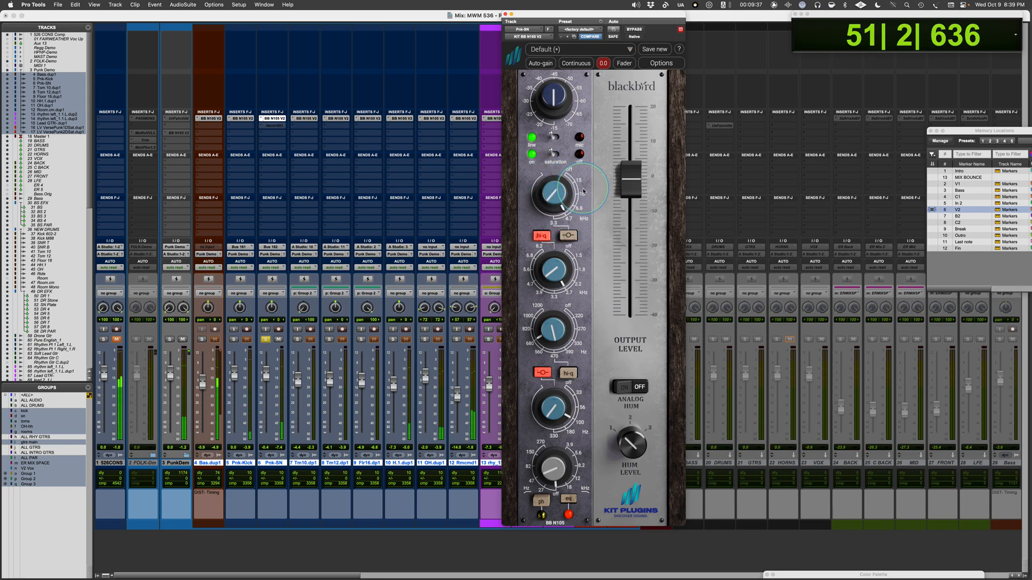
left_click(554, 187)
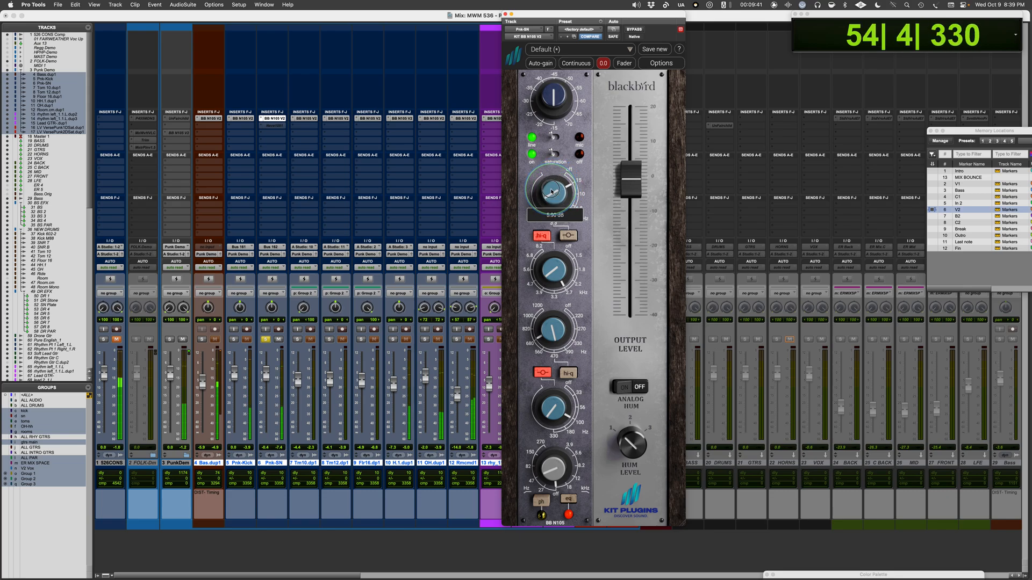
left_click_drag(551, 191, 588, 195)
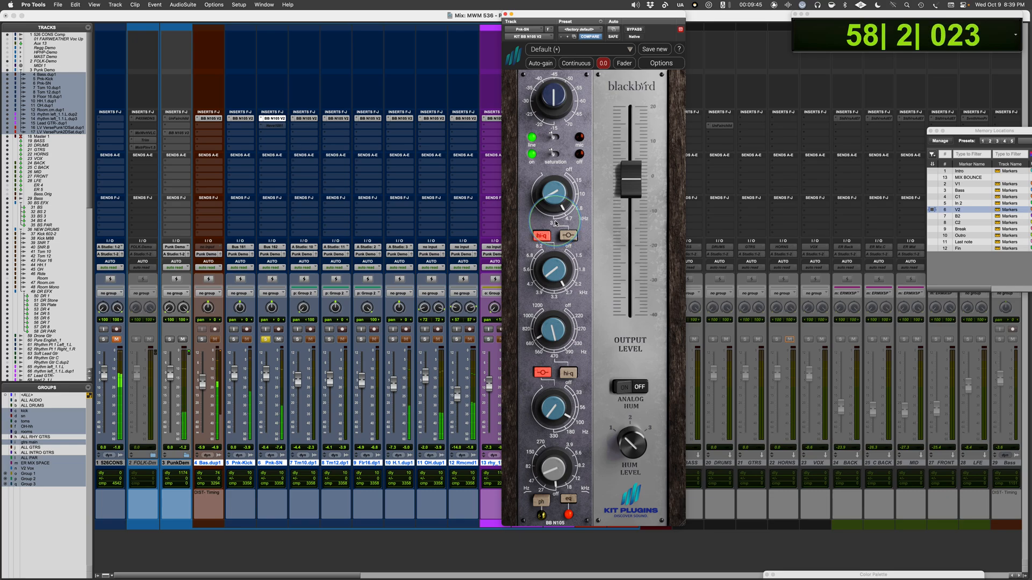
left_click(555, 201)
left_click_drag(555, 202, 561, 194)
key("space")
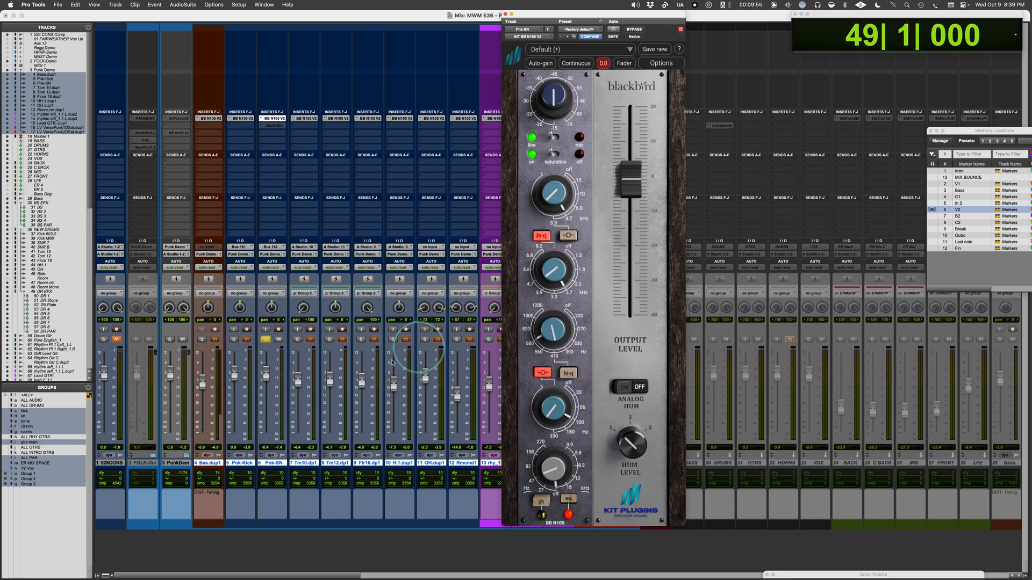
Unsolo the snare, move the plugin window off the guitar tracks, solo the rhythm guitars and open the first one's BB N105 V2.
left_click(265, 339)
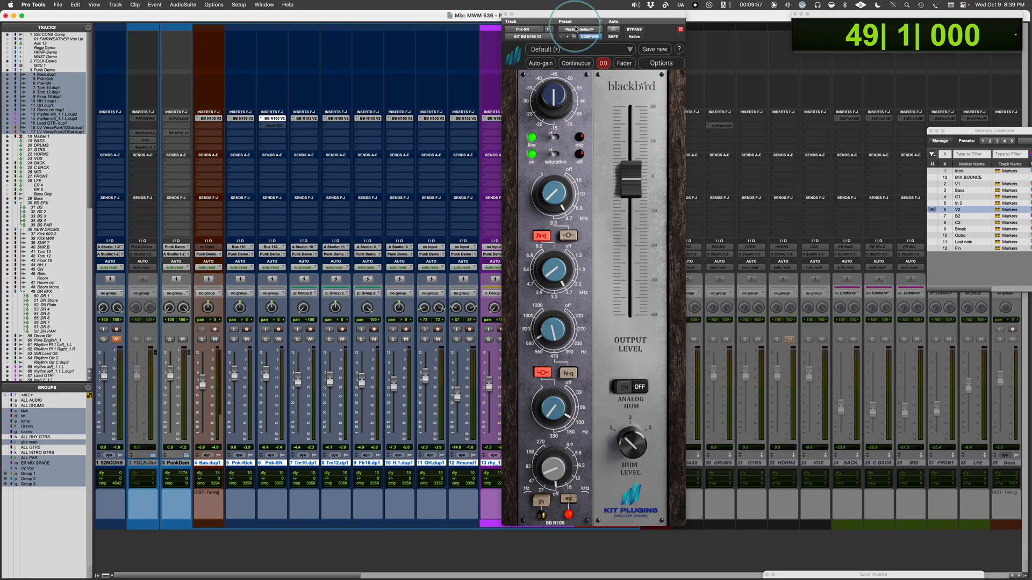
left_click_drag(580, 15, 724, 15)
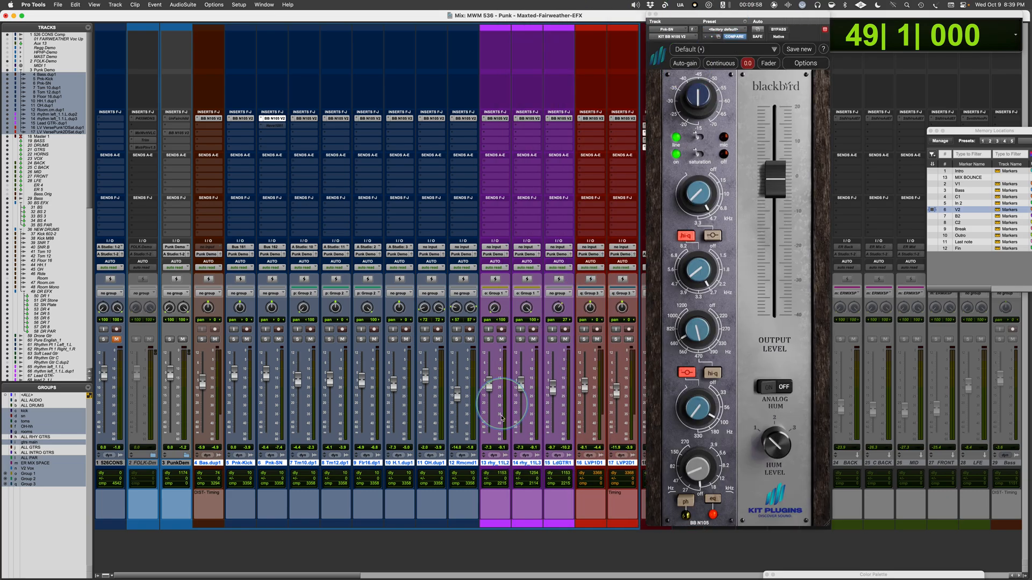
left_click(488, 340)
left_click(500, 119)
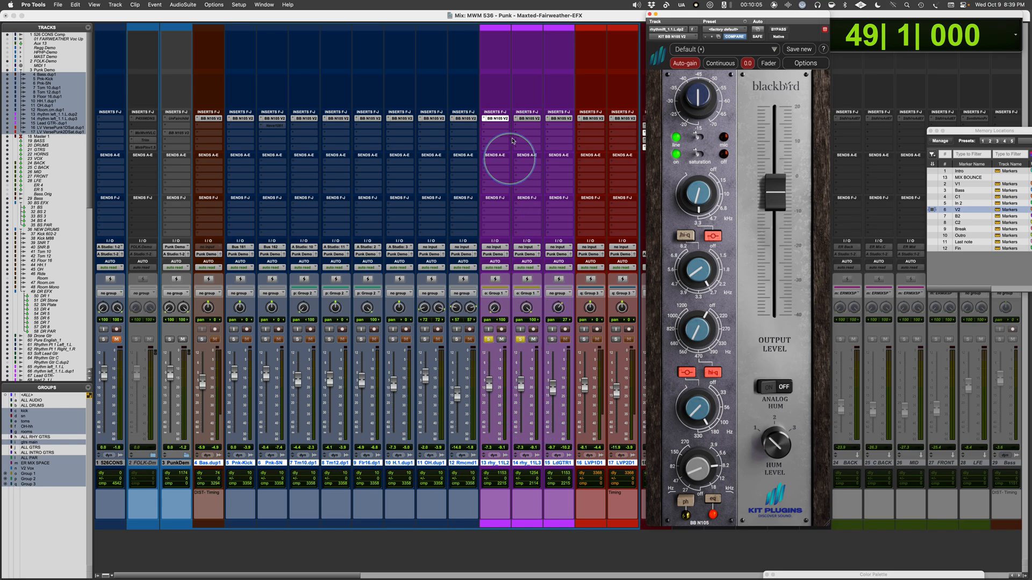
Play the rhythm guitars, compare them with BB N105 V2 bypassed and re-enabled, and stop playback.
key("space")
left_click(532, 119, "super")
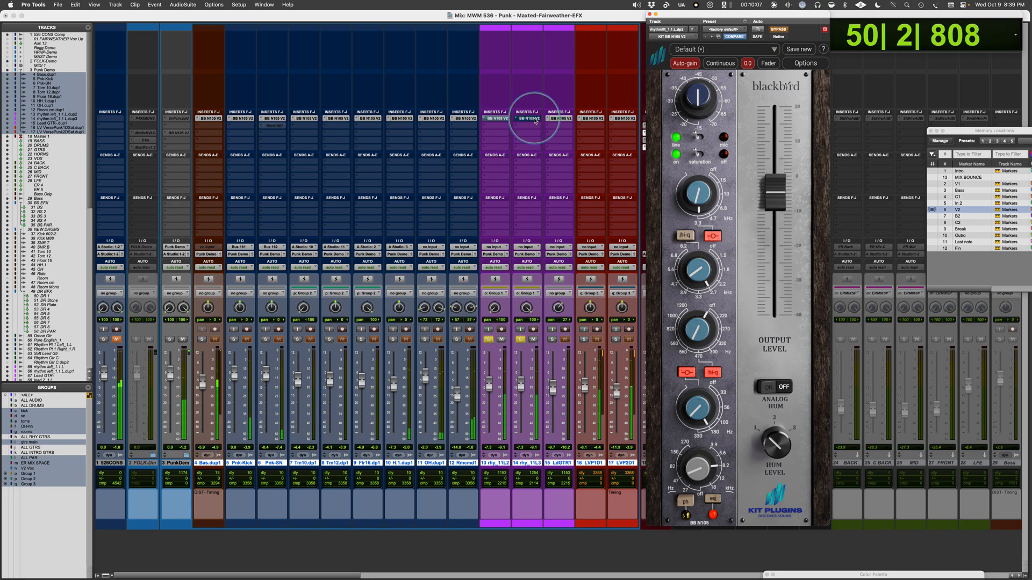
left_click(494, 119, "super")
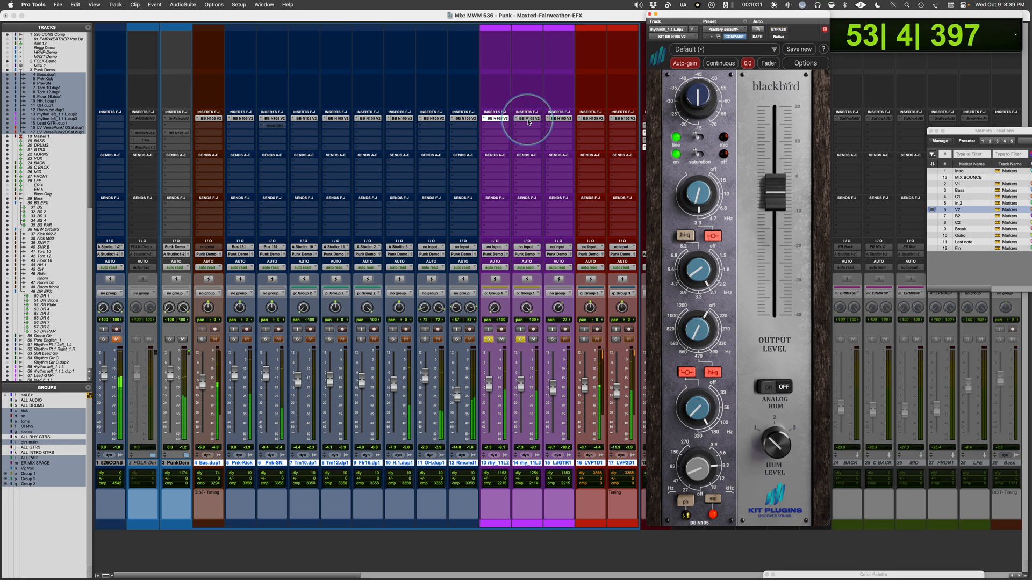
key("space")
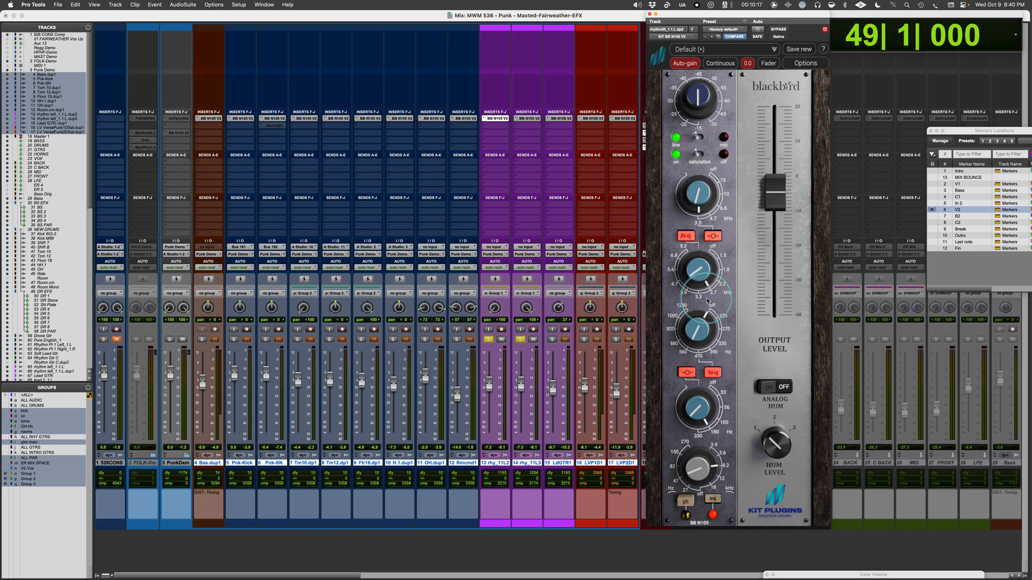
Enable hi-q on the upper-mid band of both rhythm guitars' BB N105 V2 and raise the band's gain on each.
left_click(529, 118)
left_click(690, 235)
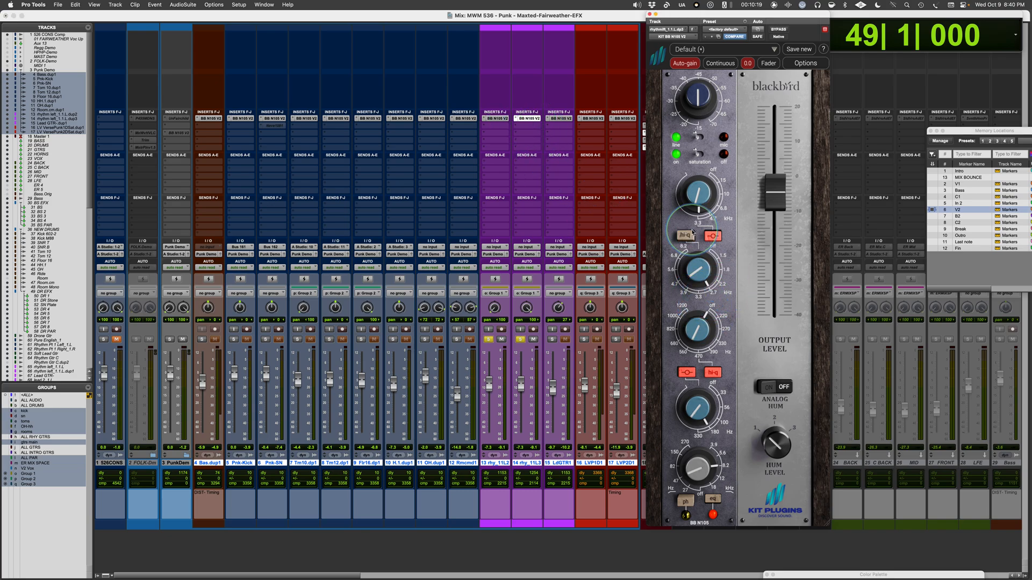
left_click(692, 233)
left_click_drag(703, 264, 692, 272)
key("space")
left_click(497, 122)
key("space")
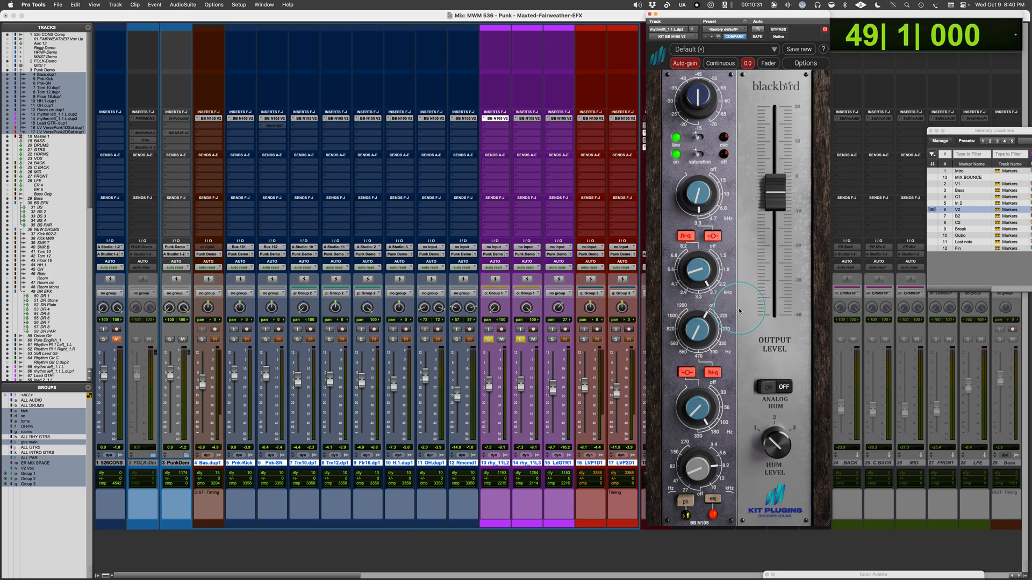
Play the rhythm guitars while changing the upper-mid band frequency in both tracks' BB N105 V2, starting with the second guitar.
left_click(524, 118)
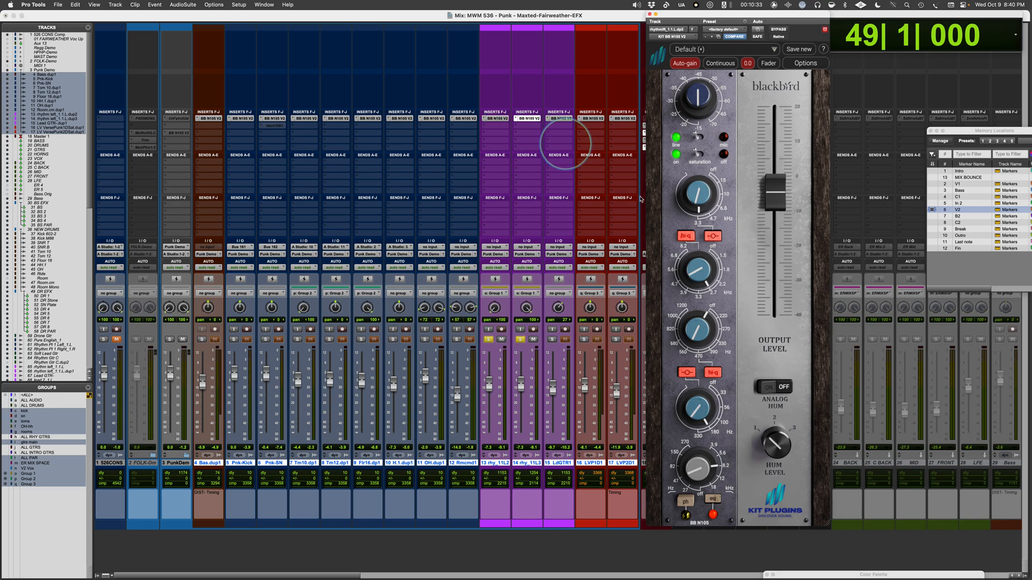
key("space")
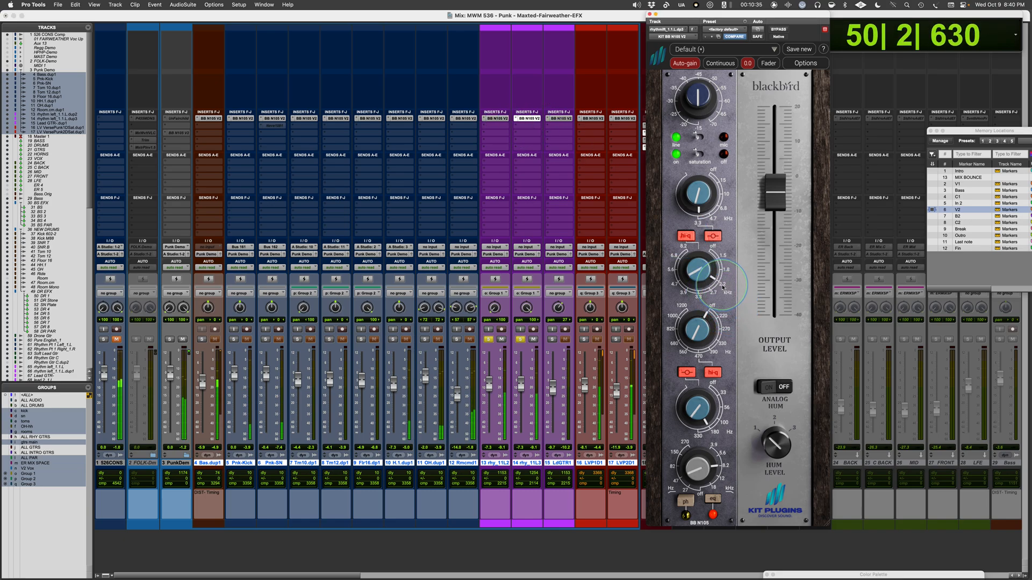
left_click_drag(723, 288, 731, 271)
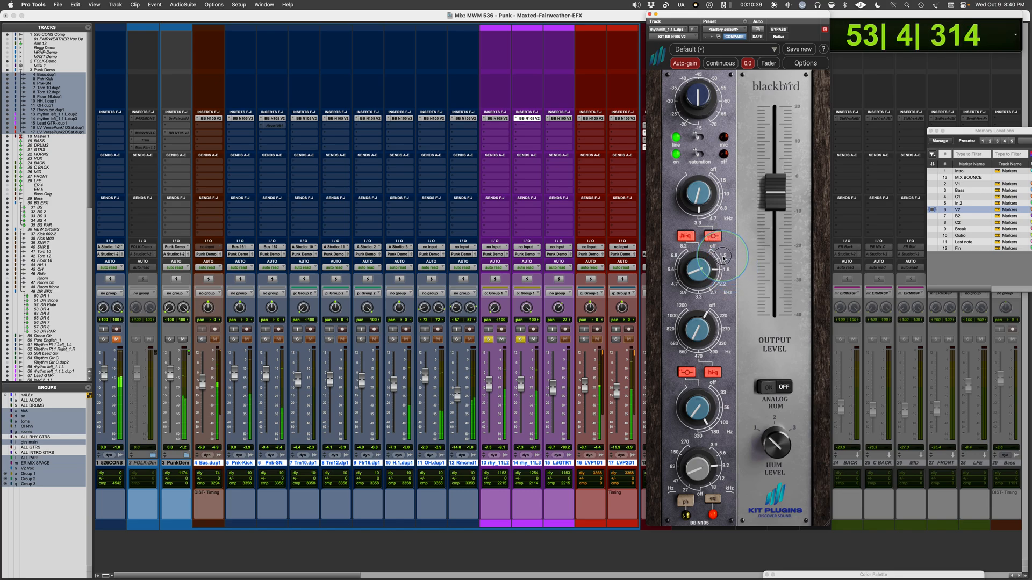
left_click(494, 118)
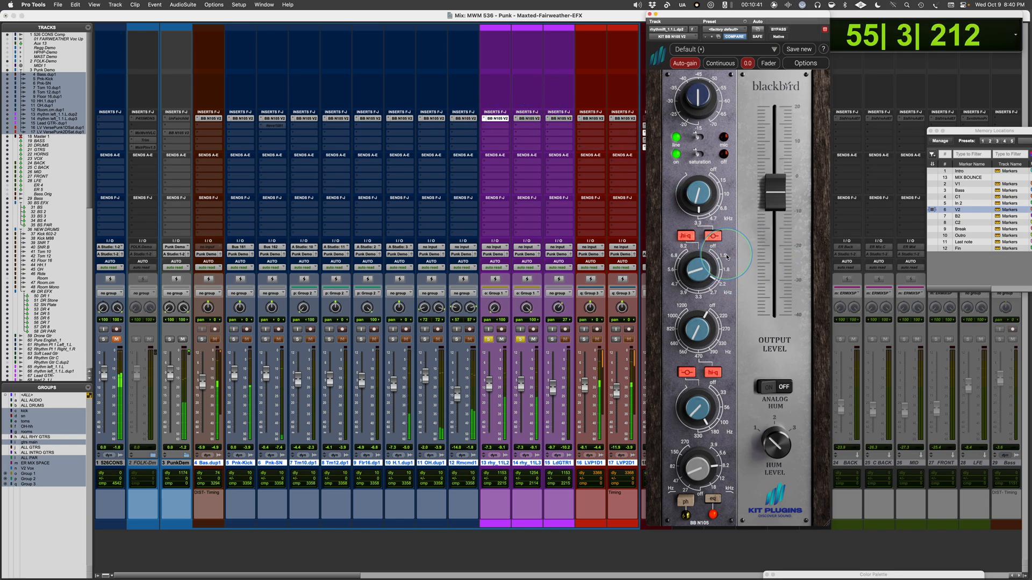
left_click_drag(726, 258, 702, 278)
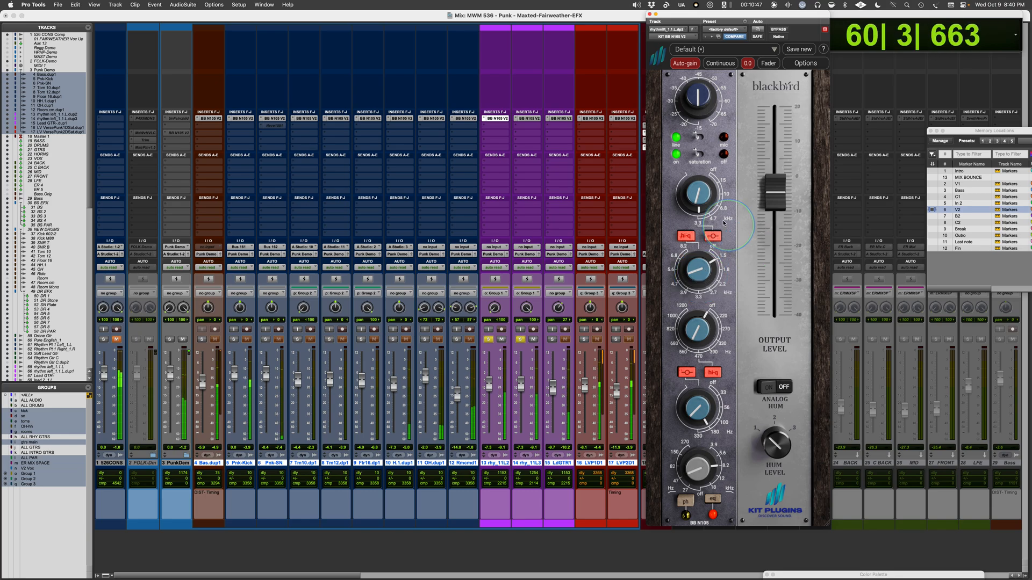
Compare the upper-mid band on both rhythm guitars with hi-q switched off and back on, and stop playback.
left_click(686, 236)
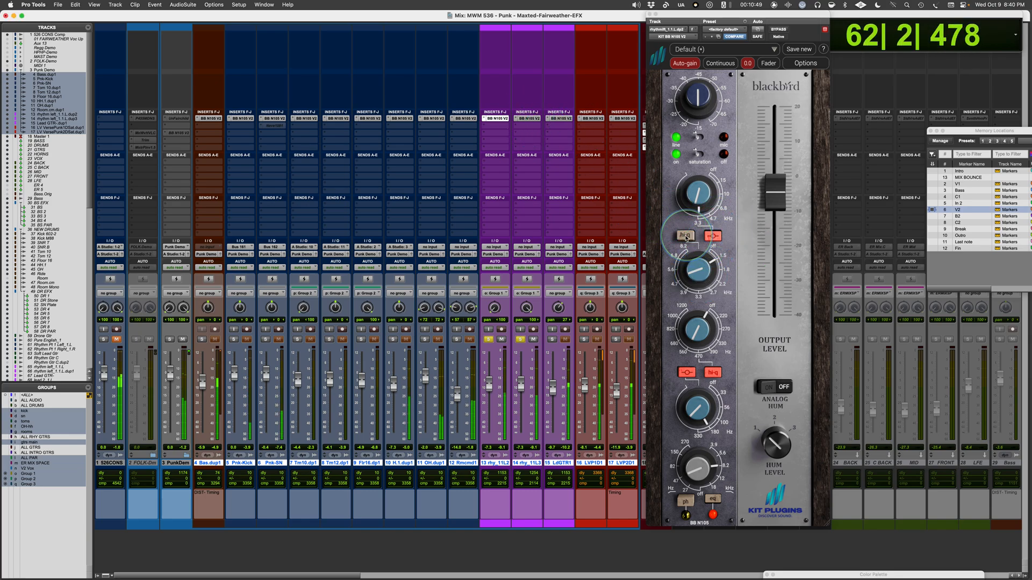
left_click(528, 118)
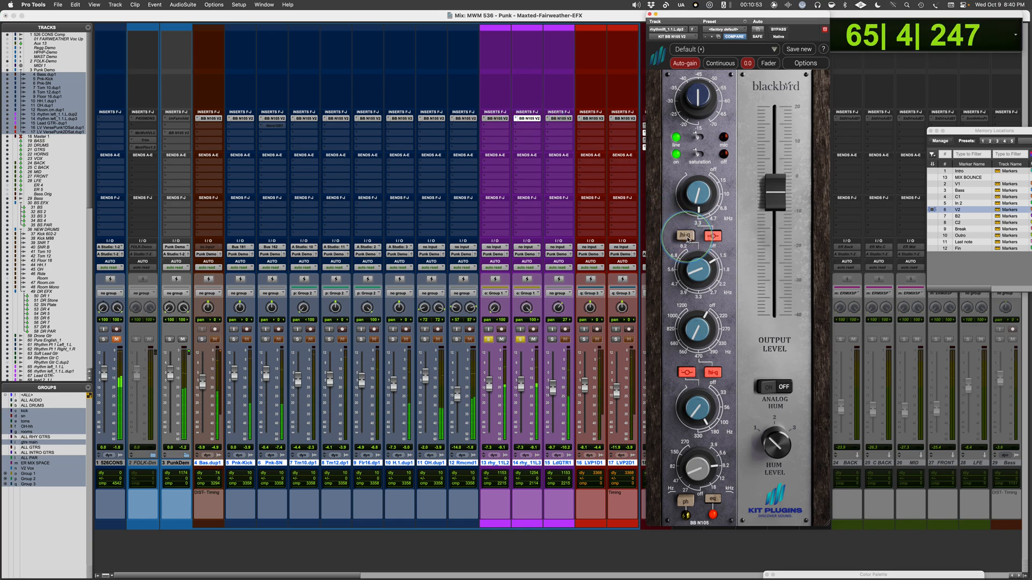
left_click(495, 118)
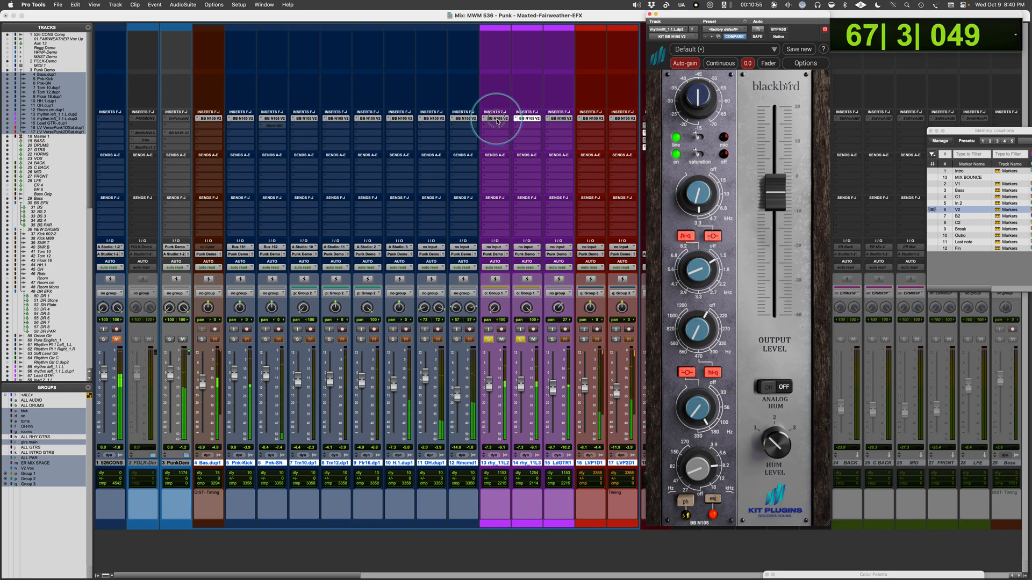
left_click(689, 236)
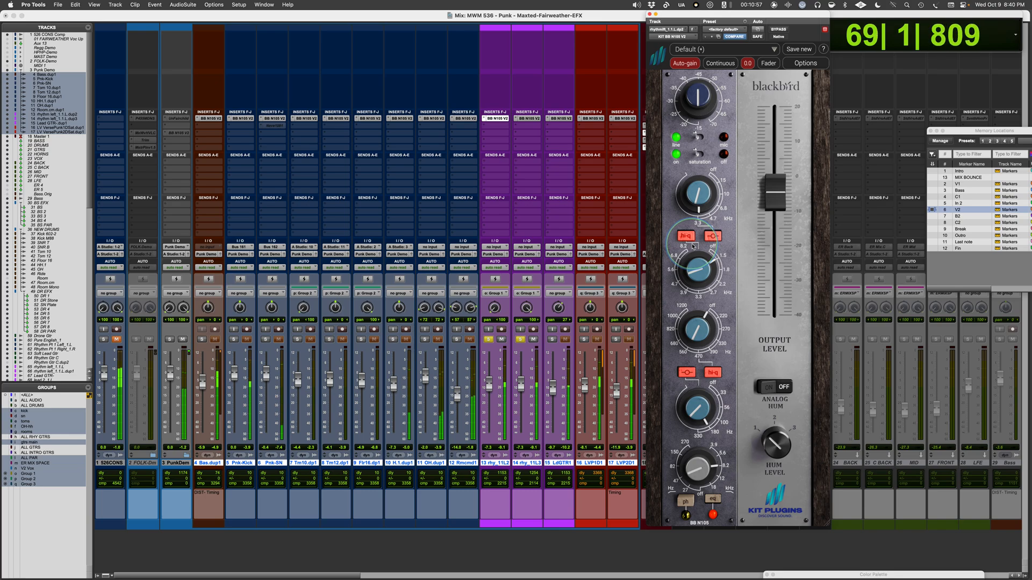
key("space")
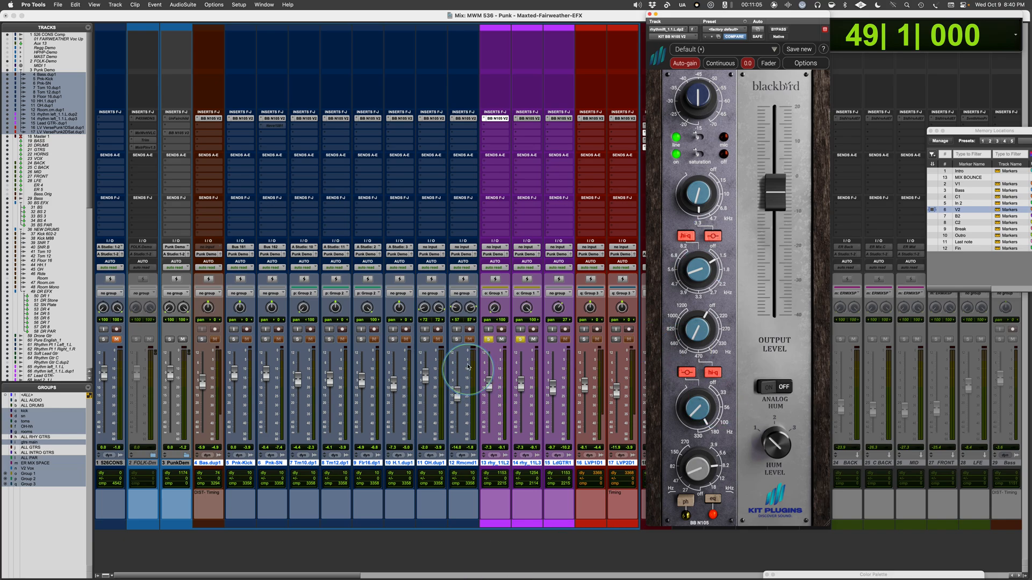
Unsolo the rhythm guitars, solo the lead vocal tracks, and open the BB N105 V2 on LVP1D1.
left_click(489, 340)
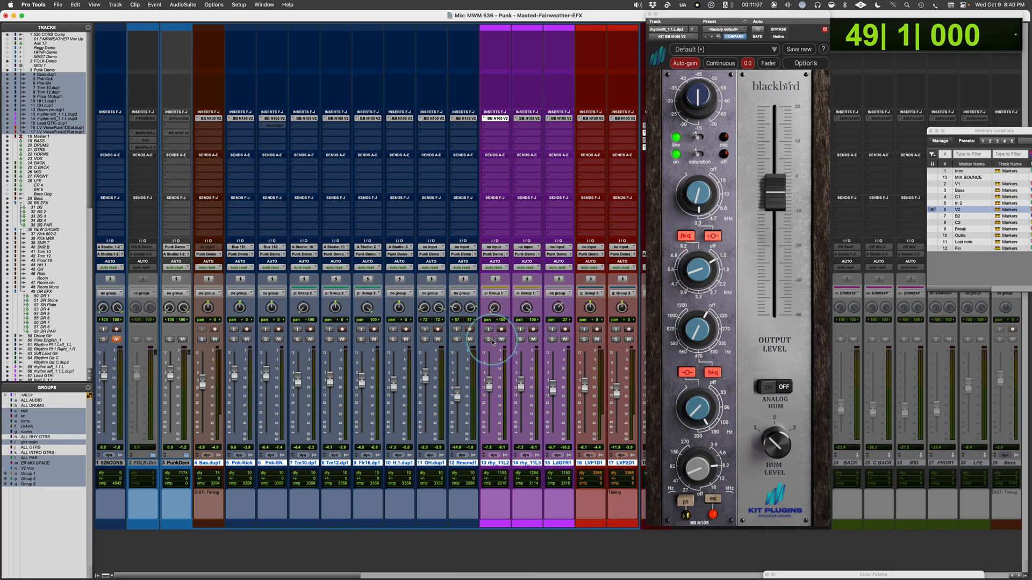
scroll(500, 340, "right", 3)
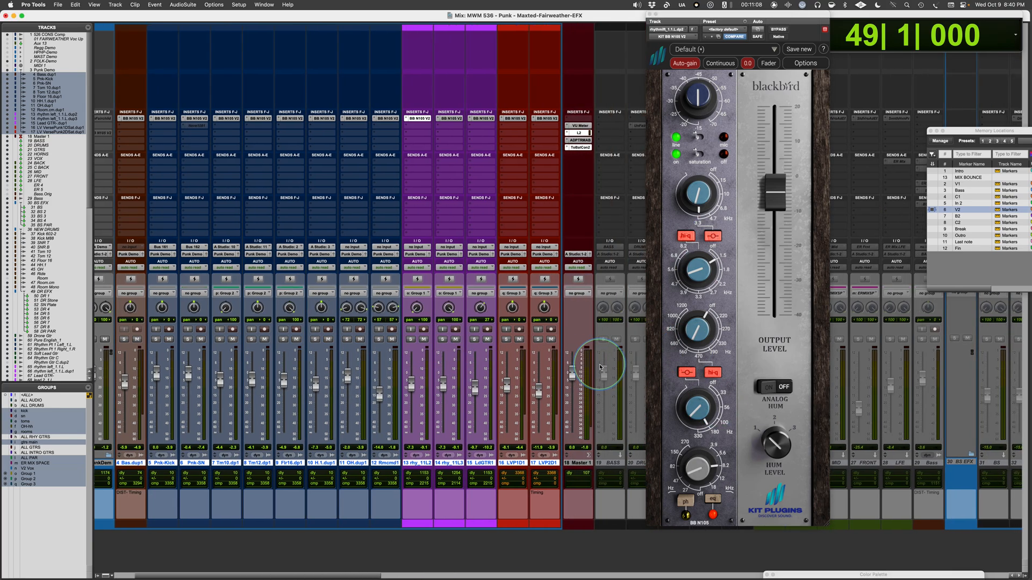
left_click(505, 340)
left_click(514, 118)
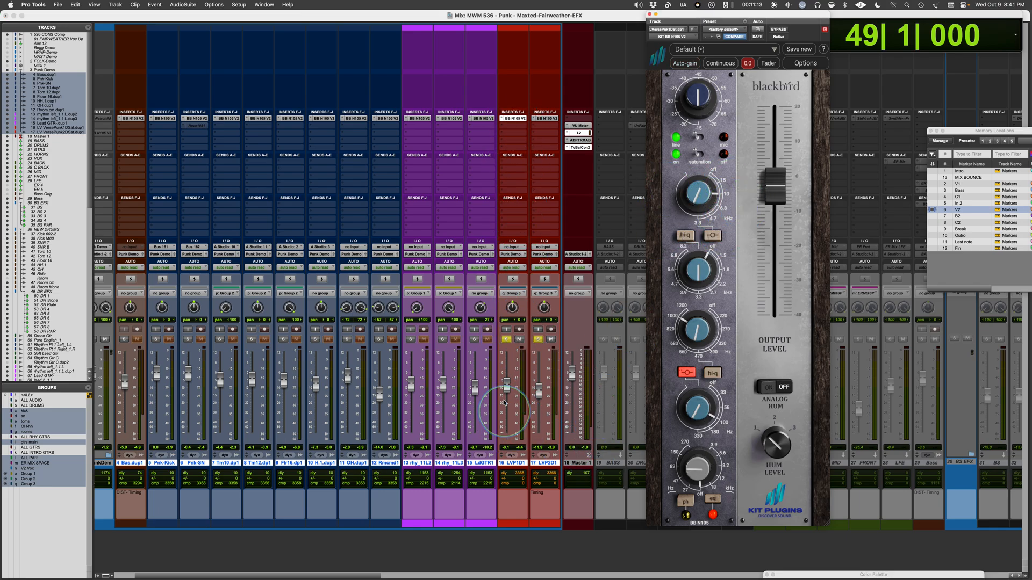
Play the vocal with LVP2D1 muted, raise the high EQ band gain and change its frequency on LVP1D1, and stop playback.
key("space")
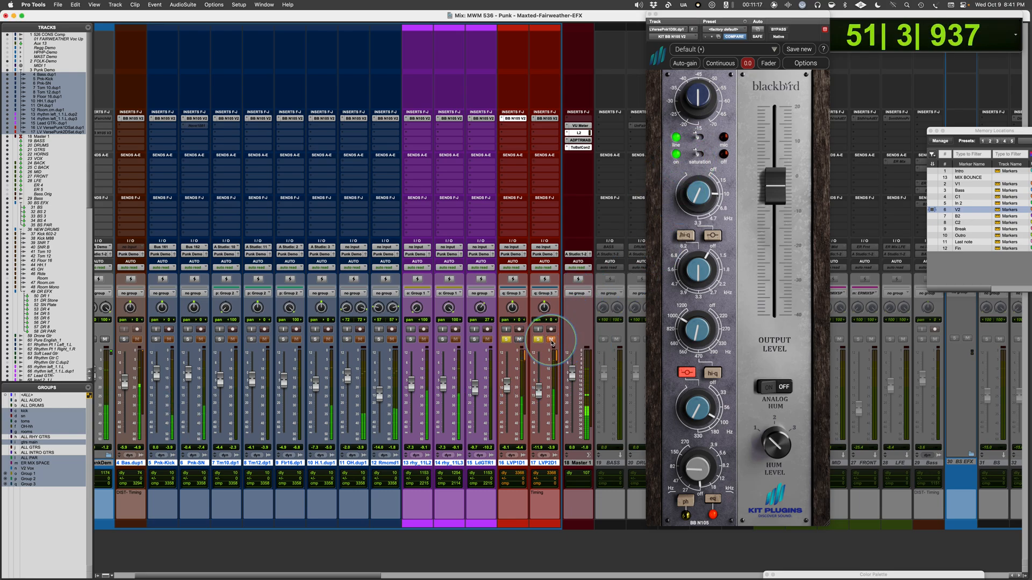
left_click_drag(698, 185, 697, 187)
left_click(722, 181)
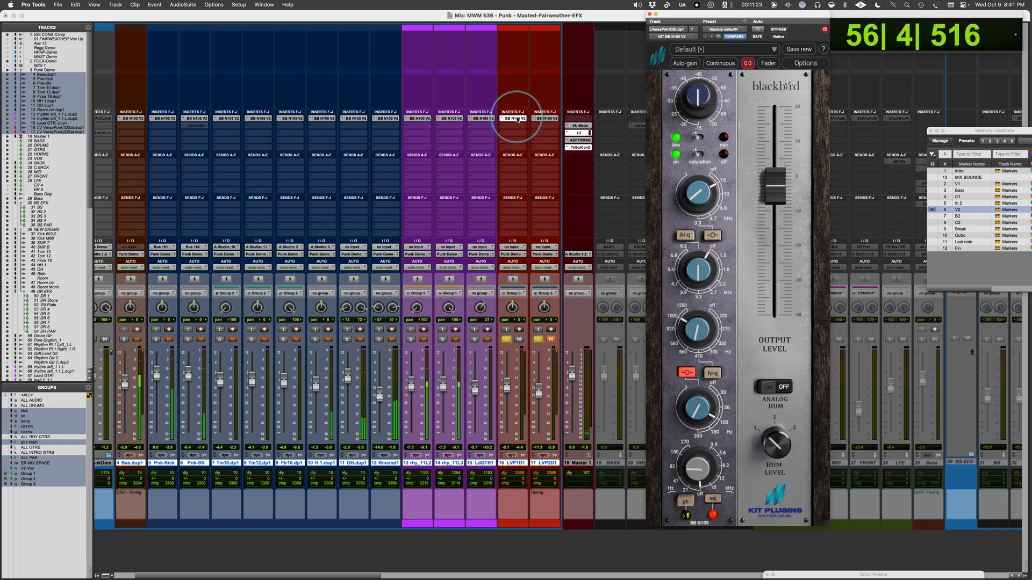
key("space")
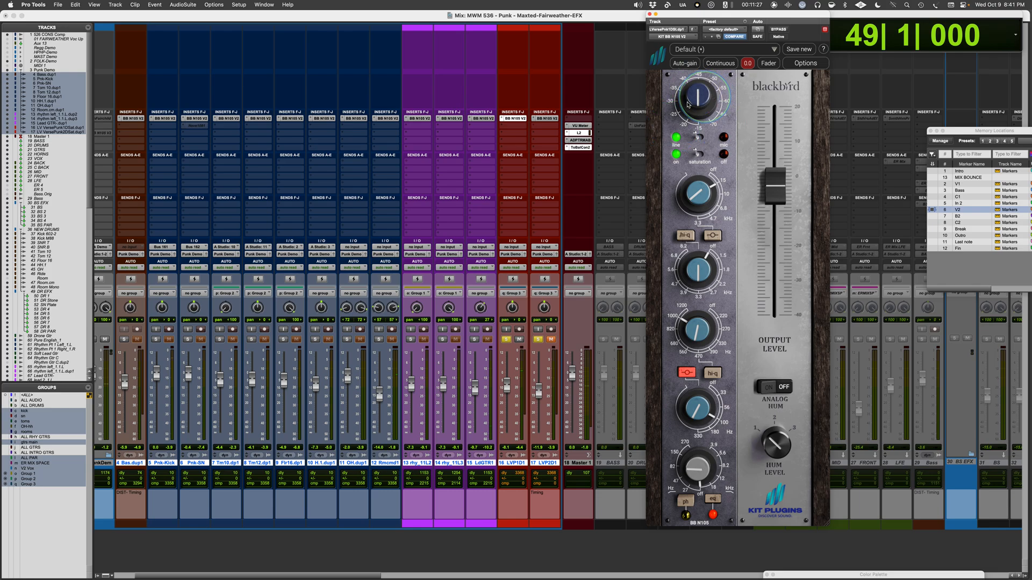
Play the vocal, compare BB N105 V2 bypassed and re-enabled on LVP1D1, and reduce its high EQ band gain to 2.3 dB.
key("space")
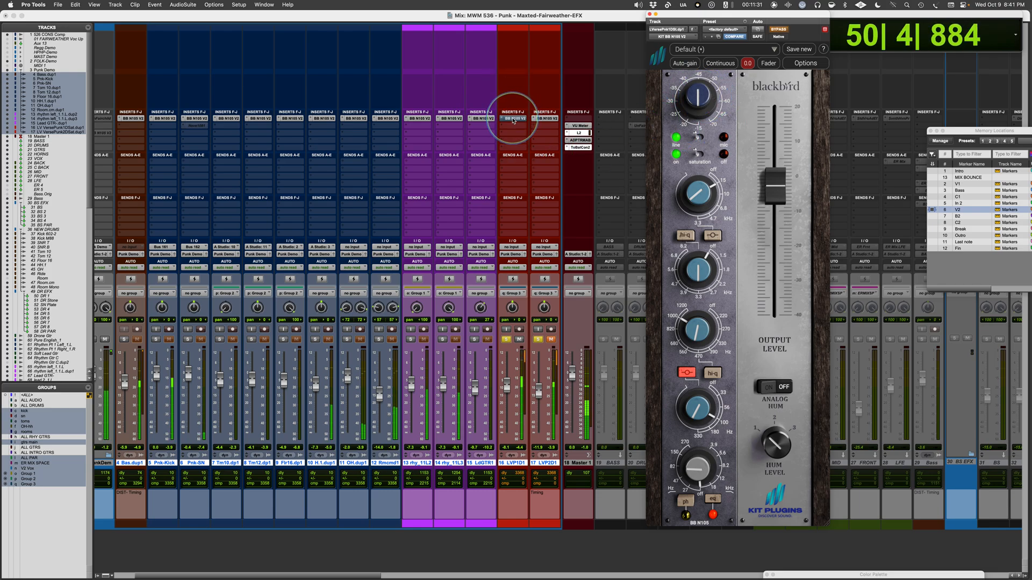
left_click(513, 119, "super")
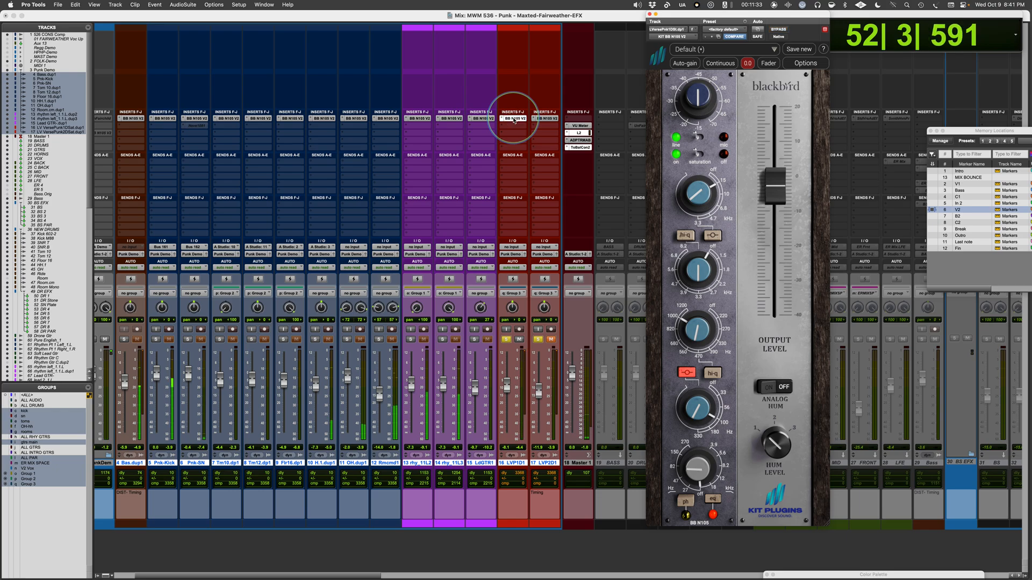
left_click_drag(693, 188, 700, 200)
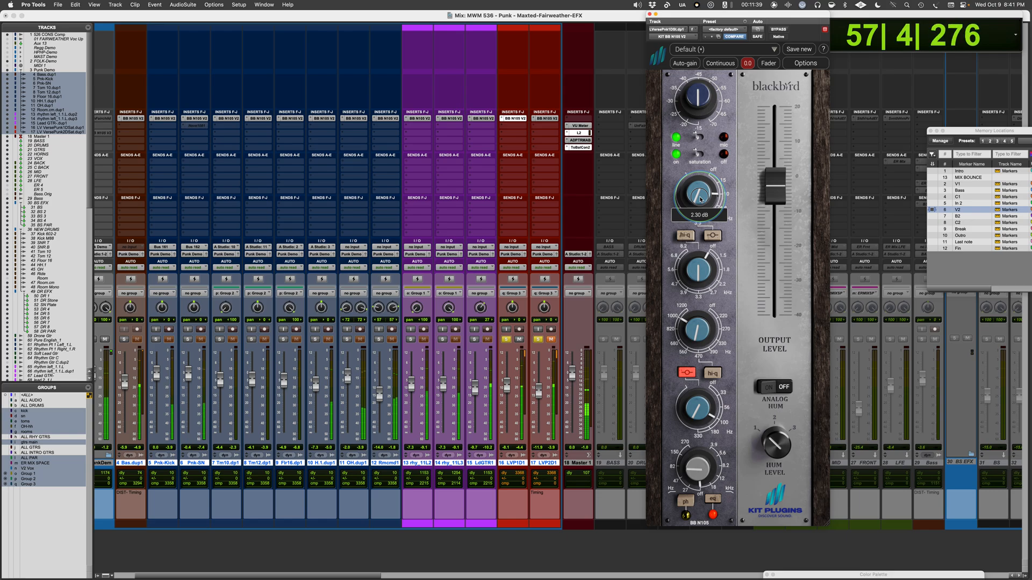
Fine-tune the lower-mid EQ band gain on LVP1D1 during playback, audition that band with hi-q switched on, and stop playback.
left_click_drag(699, 329, 699, 328)
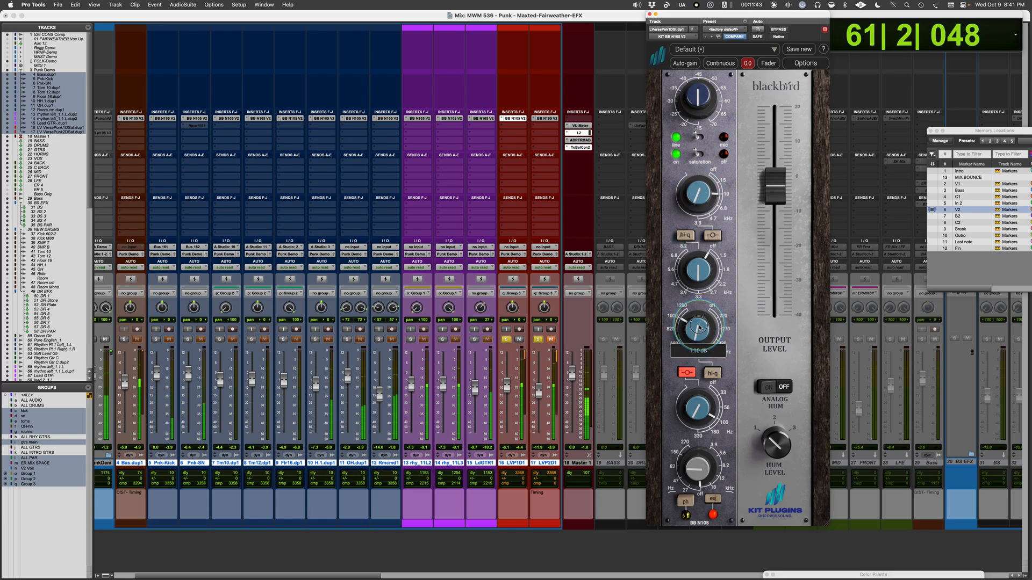
left_click(713, 374)
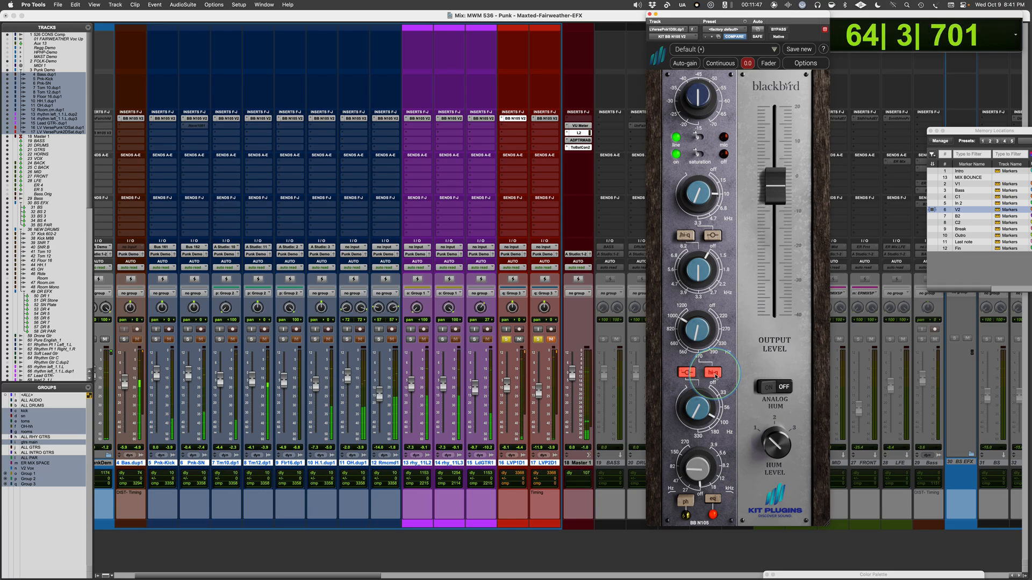
key("space")
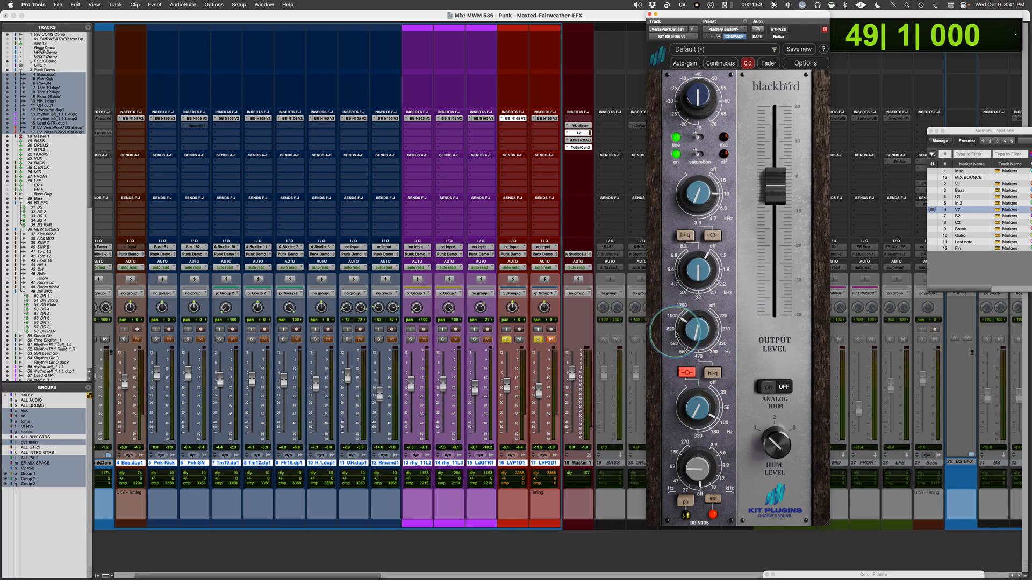
Play the vocal, adjust the low EQ band gain and the high-pass filter frequency on LVP1D1, and stop playback.
mouse_move(699, 413)
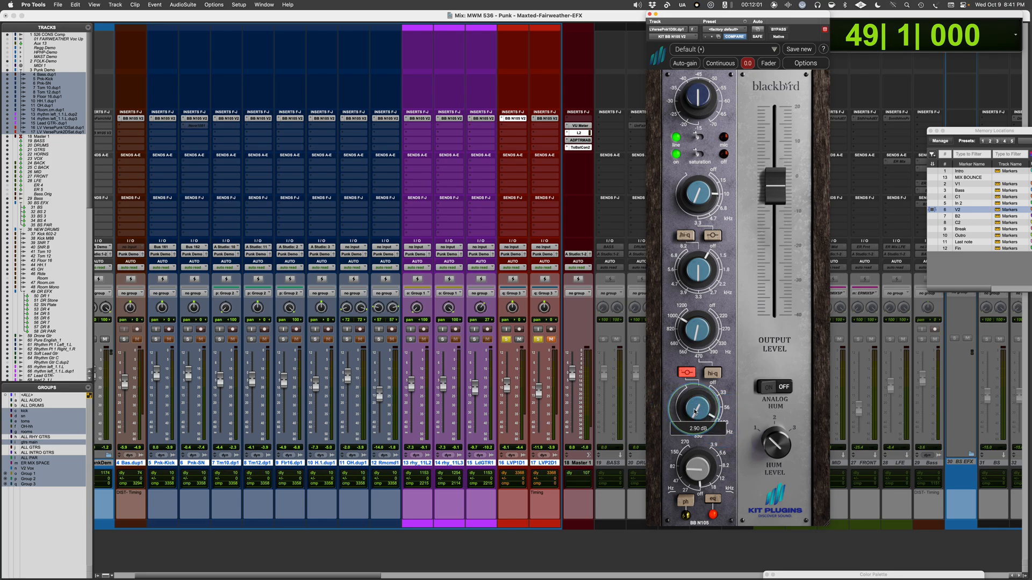
mouse_move(695, 411)
left_mouse_down()
mouse_move(693, 385)
mouse_move(687, 403)
left_mouse_up()
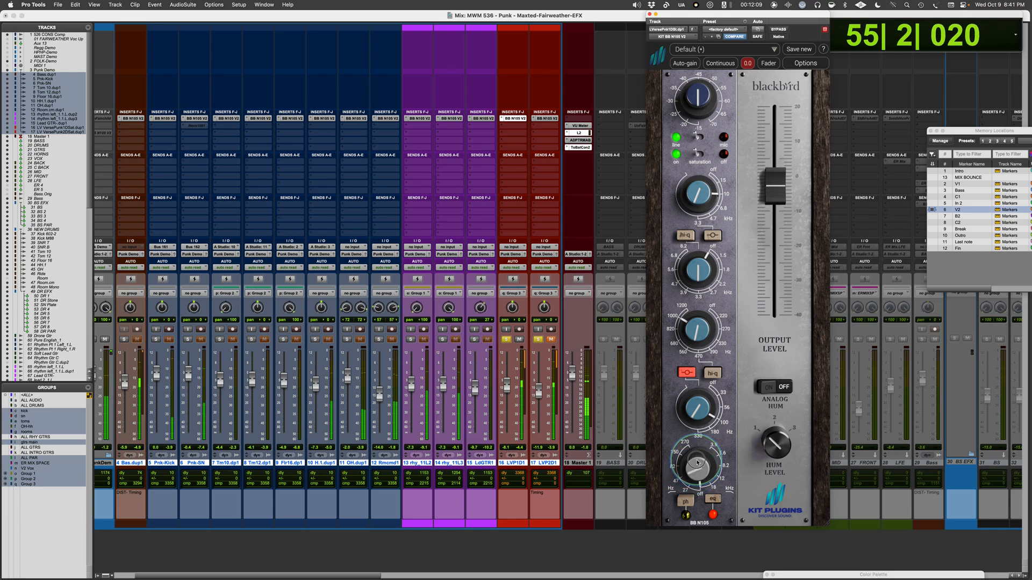
mouse_move(694, 410)
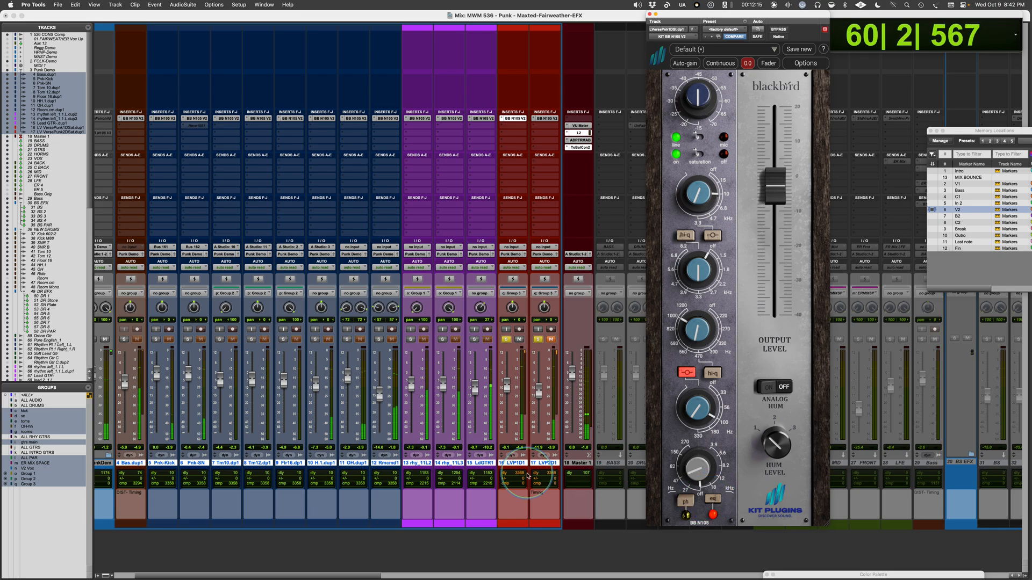
key("space")
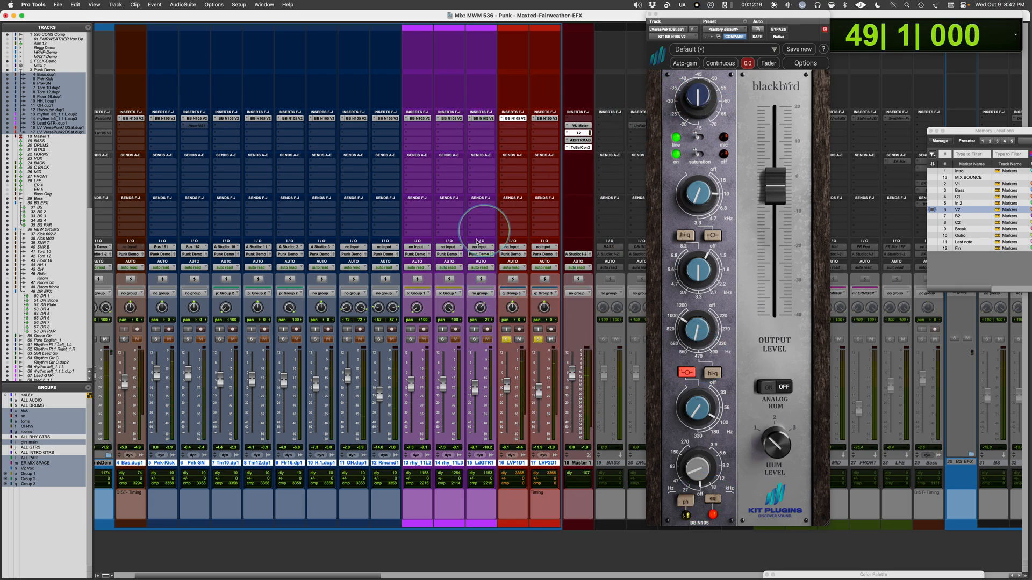
Unsolo the lead vocals, play the full mix, open the BB N105 V2 on the first rhythm guitar, and stop playback.
left_click(506, 339)
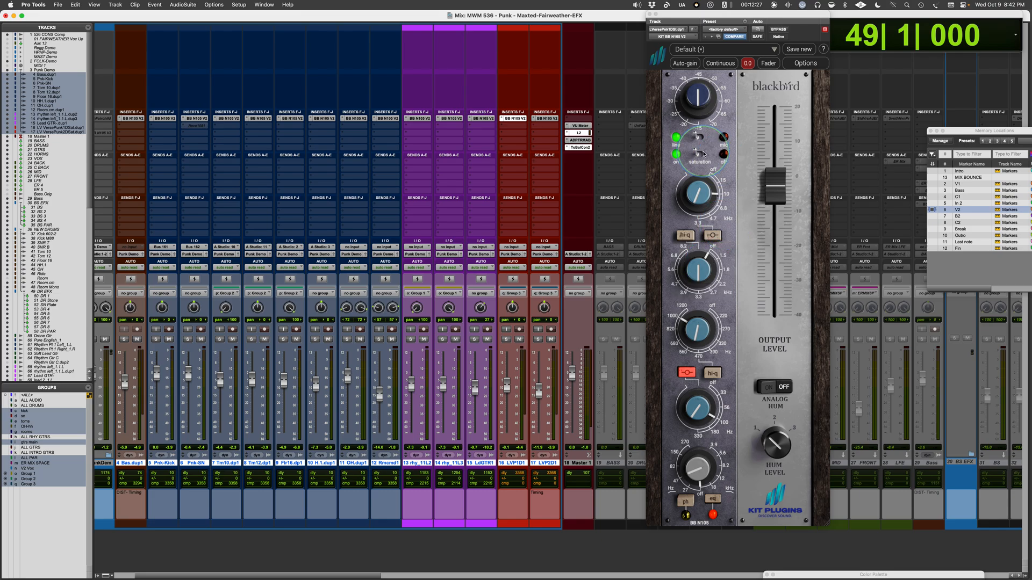
mouse_move(704, 321)
key("space")
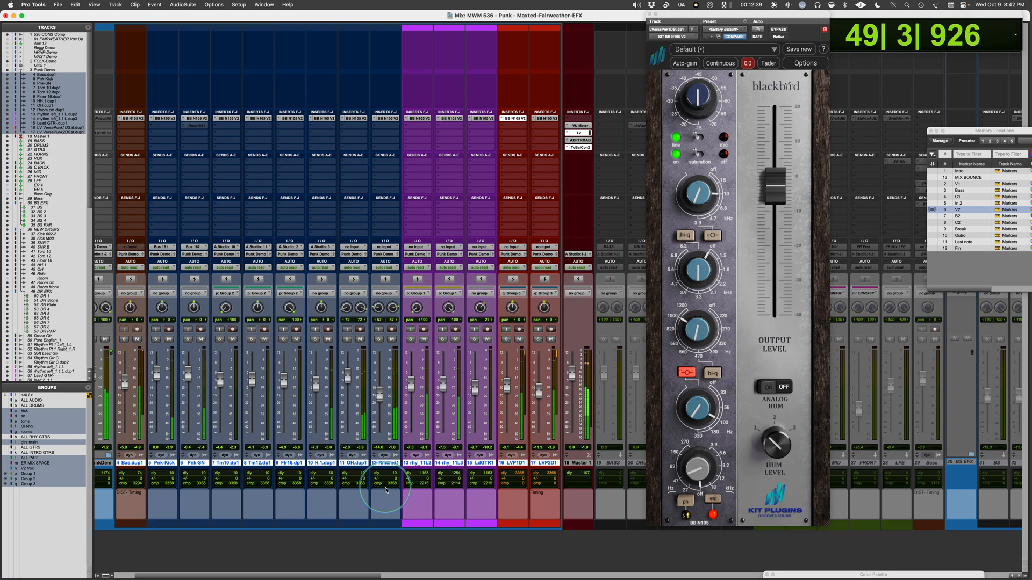
left_click(424, 118)
key("space")
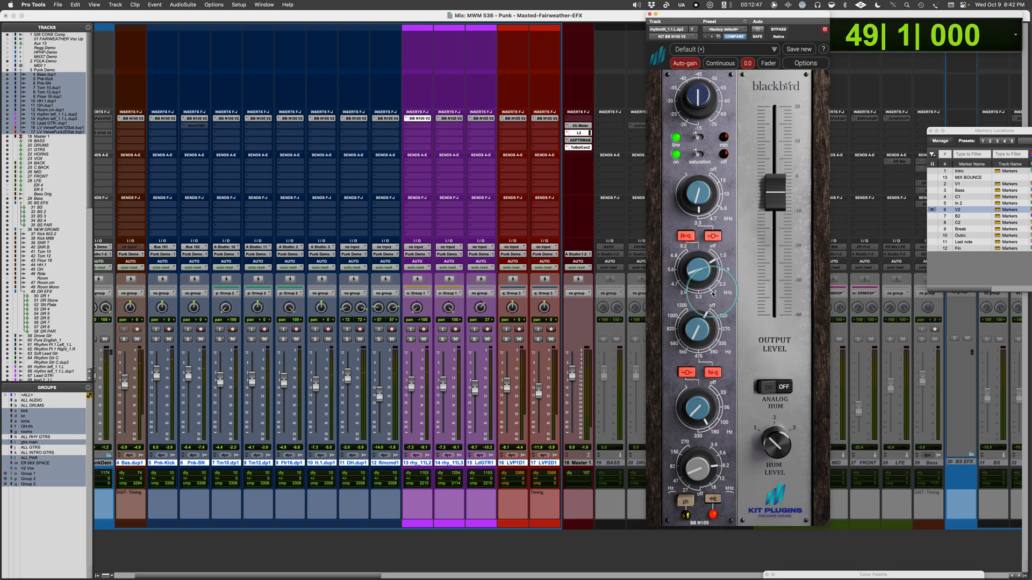
Adjust the upper-mid band's frequency and gain in the BB N105 V2 on both rhythm guitars.
left_click_drag(712, 295, 713, 305)
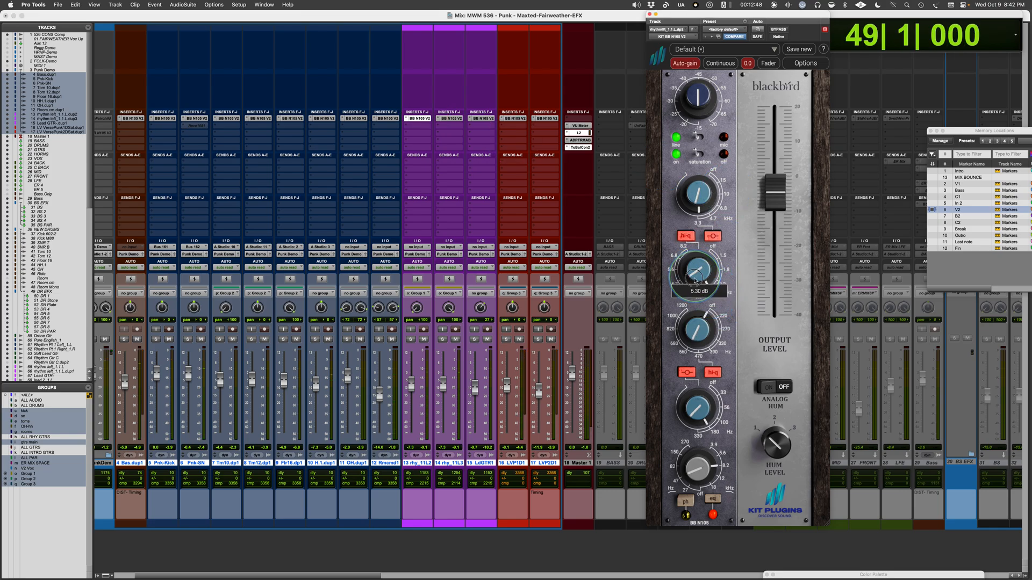
left_click(449, 119)
left_click(711, 294)
left_click_drag(697, 275, 696, 283)
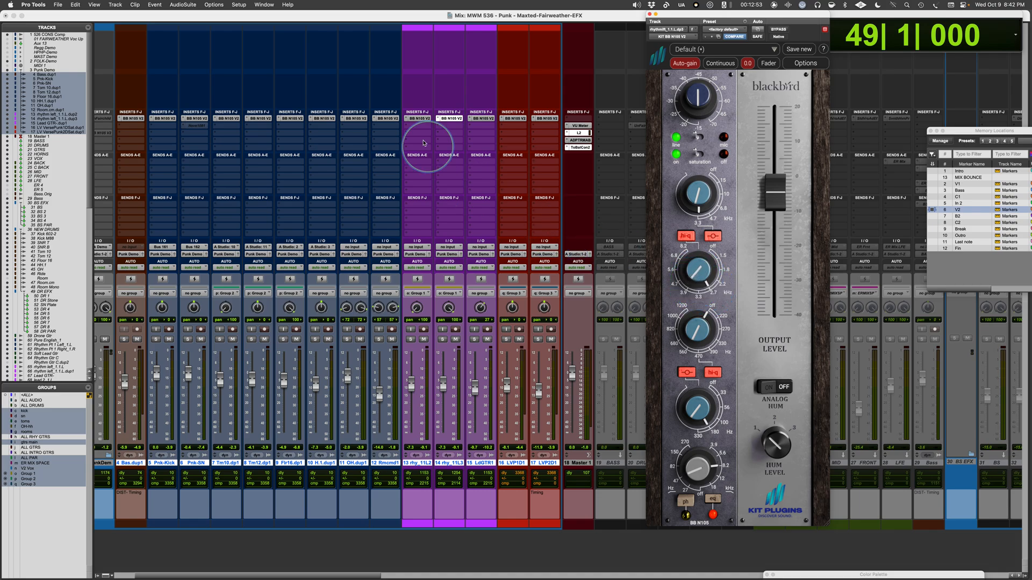
Play the full mix and switch off hi-q on the upper-mid band of both rhythm guitars.
key("space")
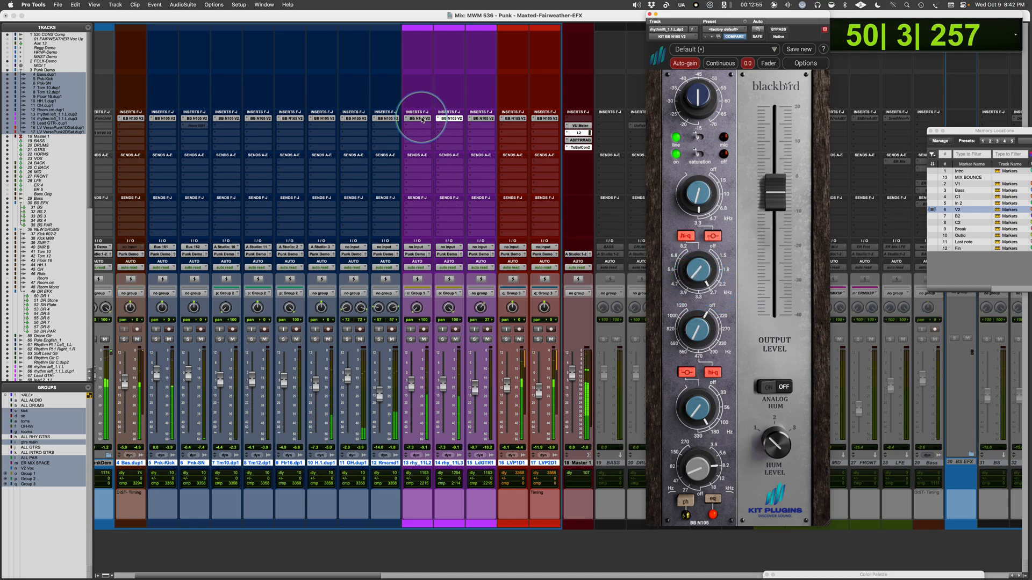
left_click(686, 236)
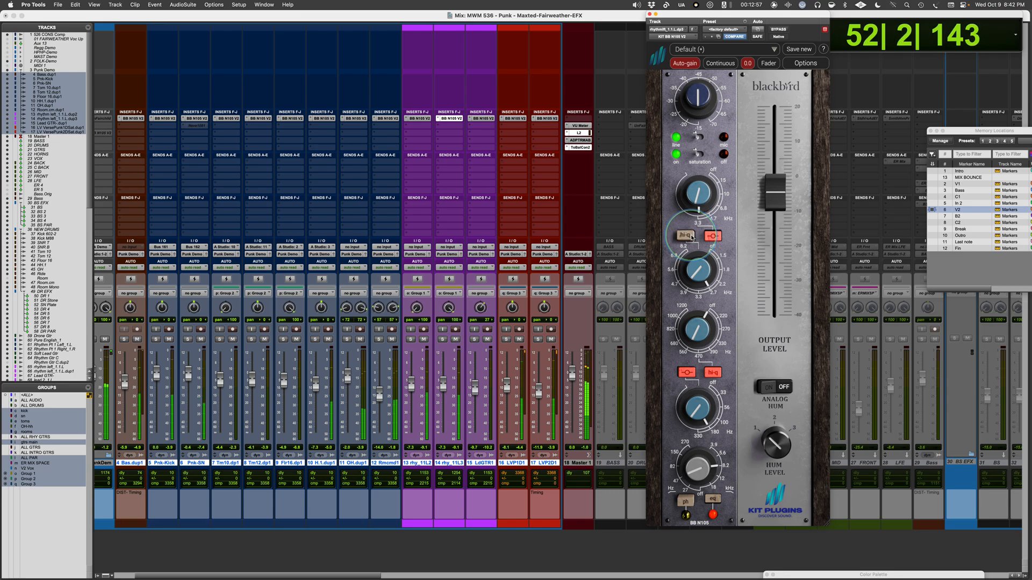
left_click(418, 118)
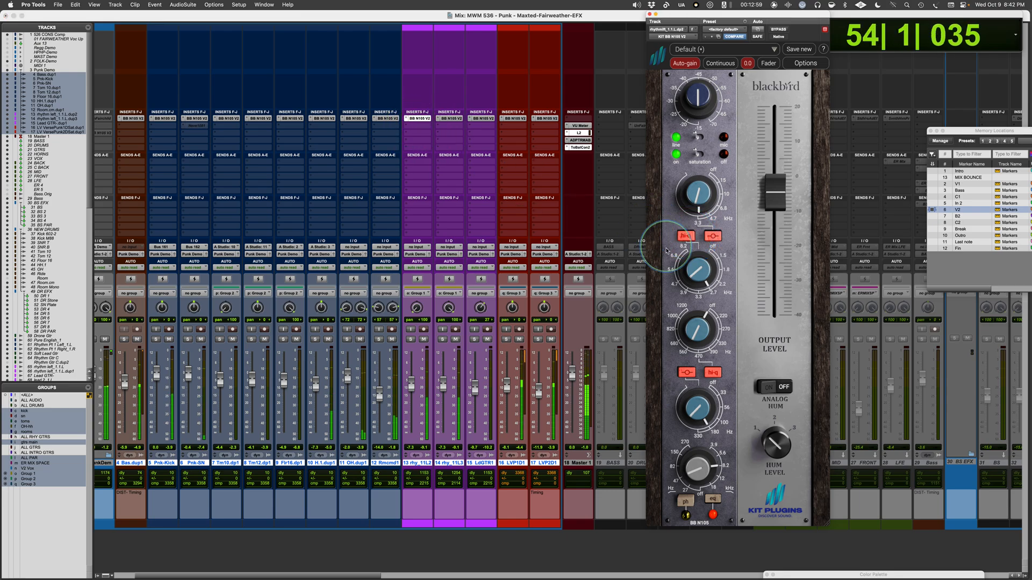
left_click(685, 236)
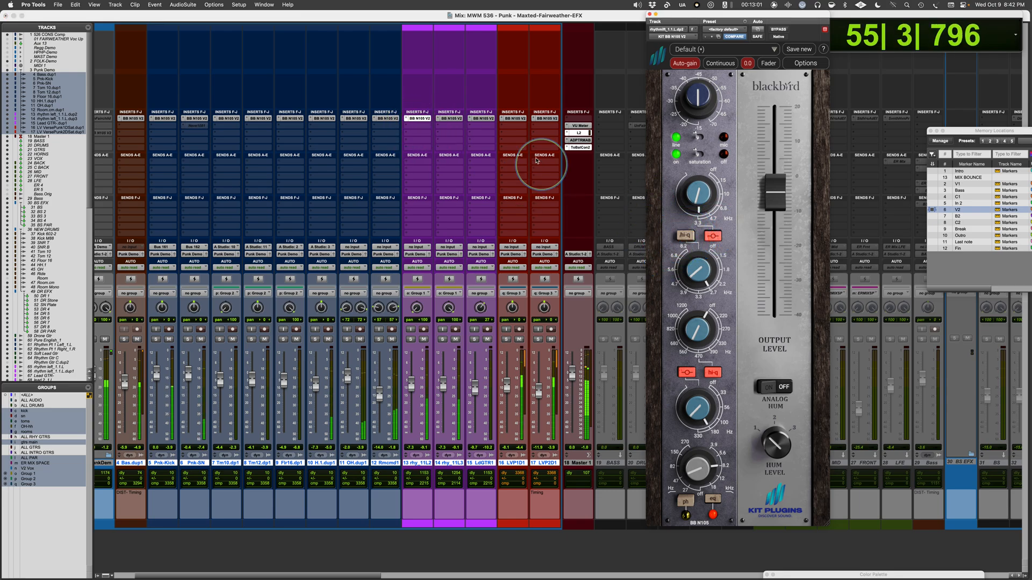
Compare the mix with the BB N105 V2 bypassed and re-enabled on the guitar tracks, and stop playback.
left_click(455, 119, "super")
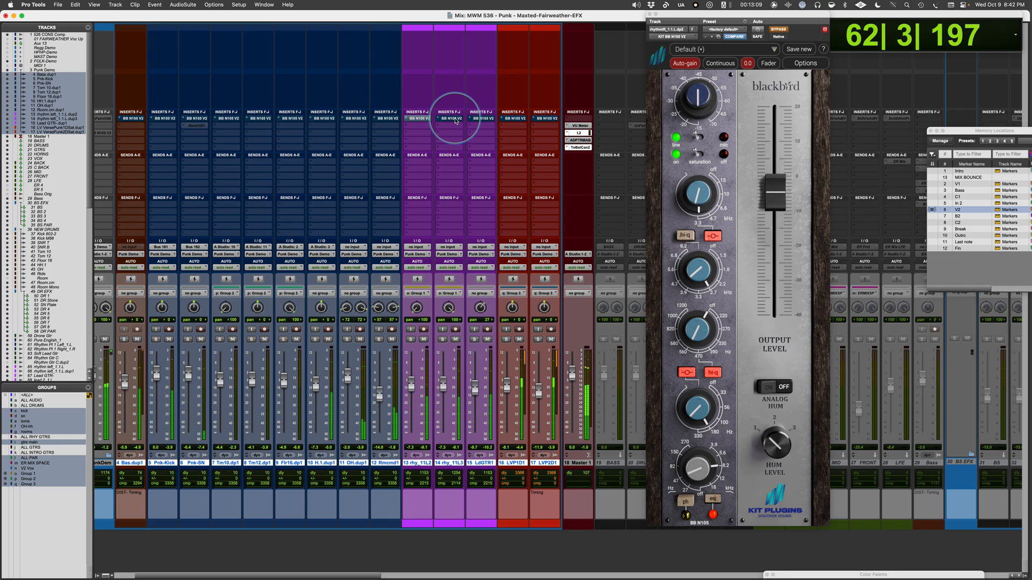
left_click(456, 119, "super")
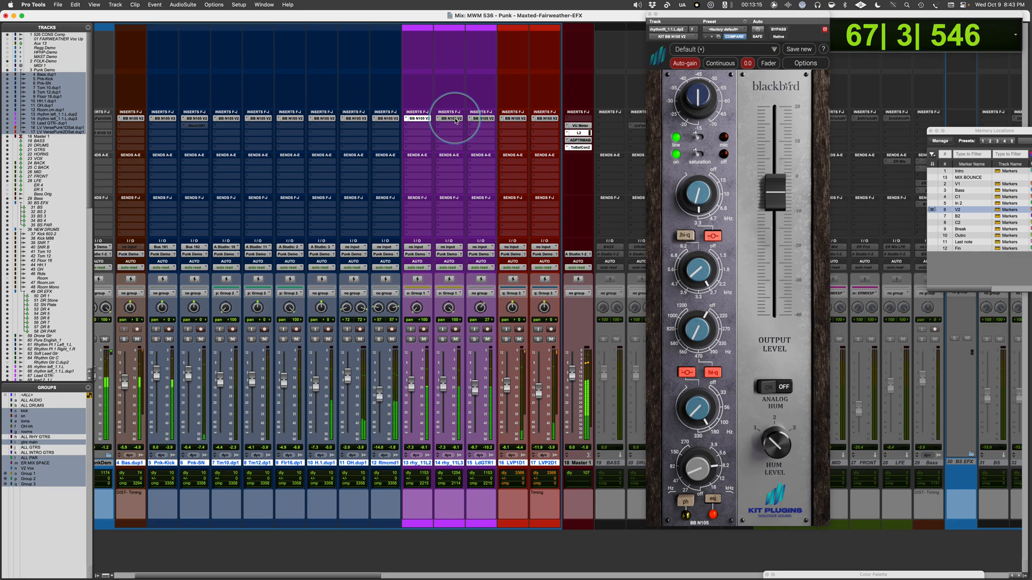
key("space")
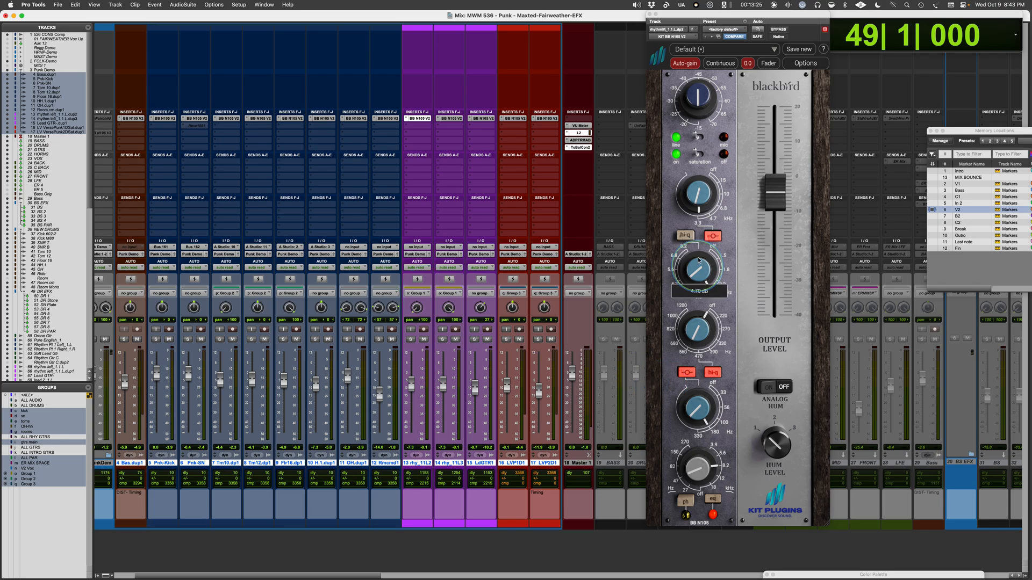
Review the BB N105 V2 settings on the guitar, kick, snare and Tom 10 tracks.
mouse_move(700, 280)
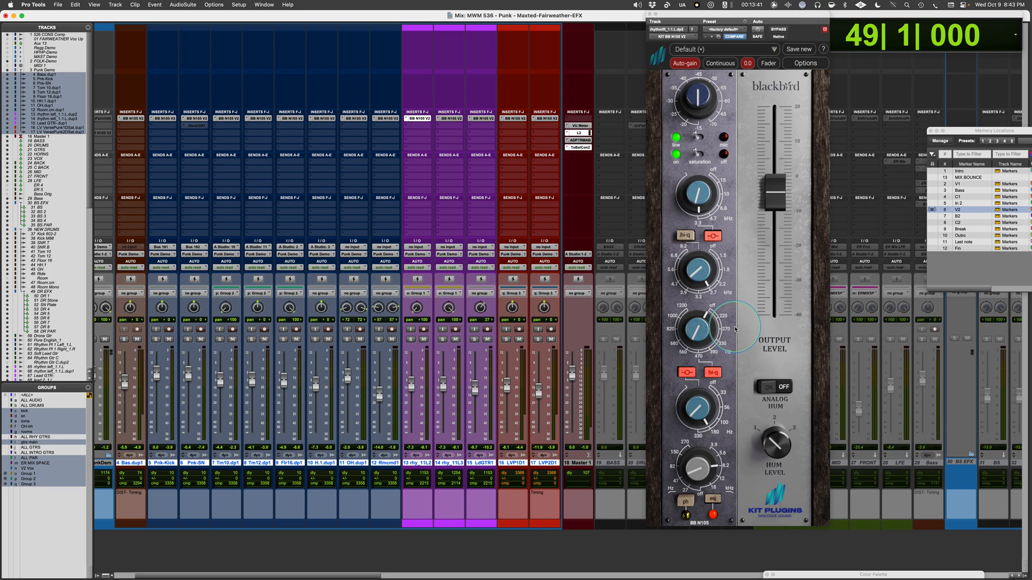
left_click(451, 119)
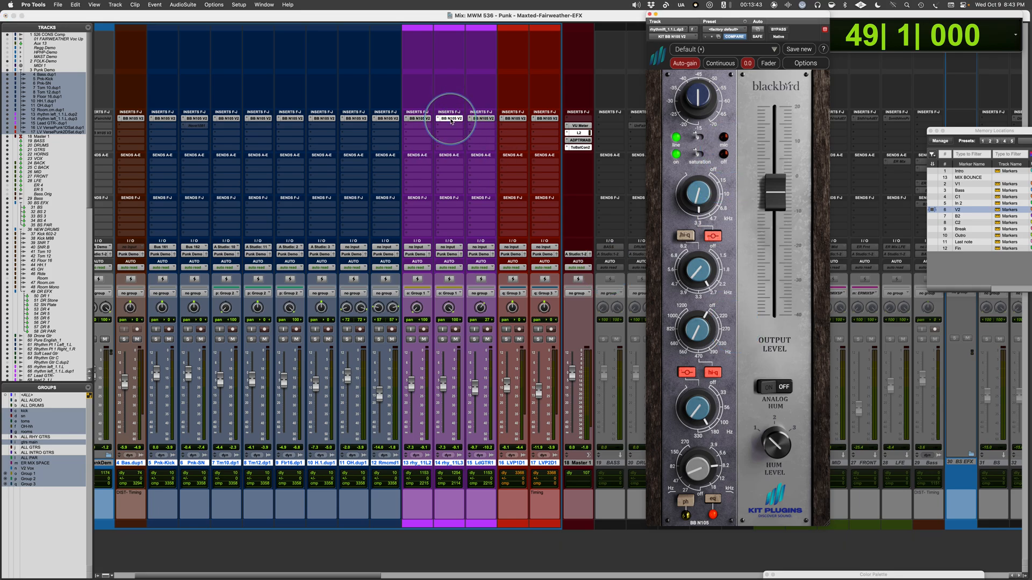
left_click(478, 119)
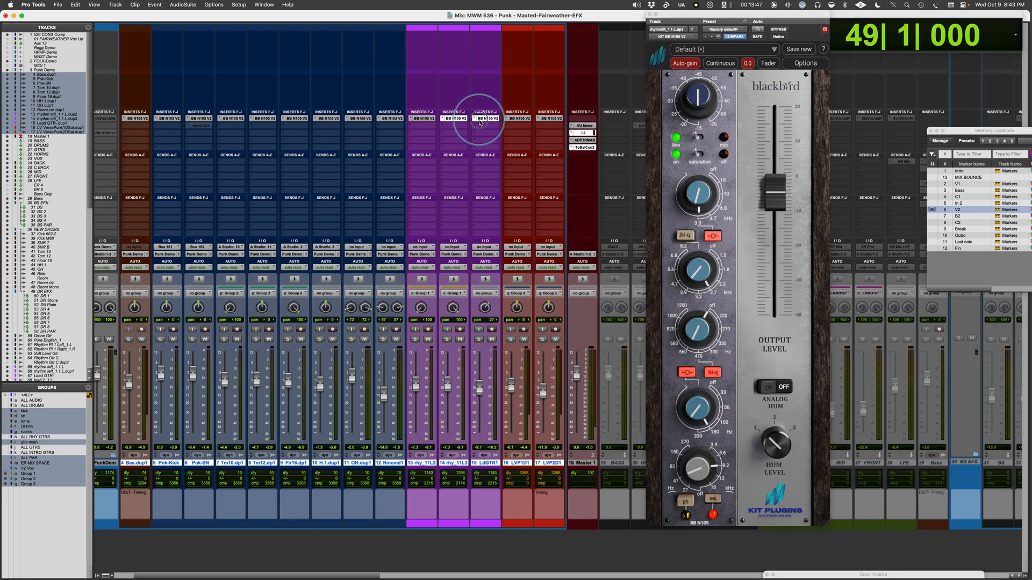
left_click(360, 118)
left_click(170, 119)
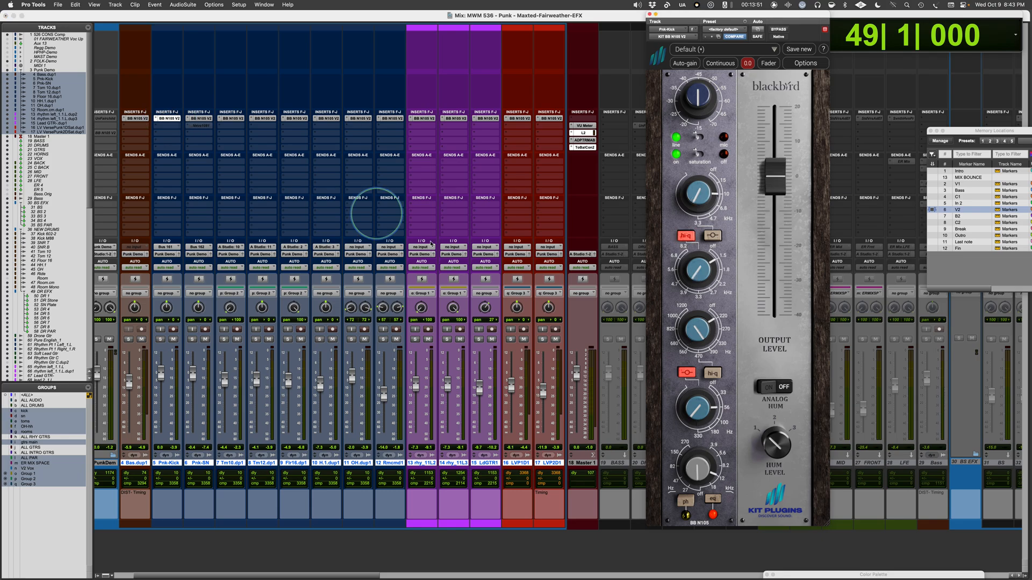
left_click(209, 119)
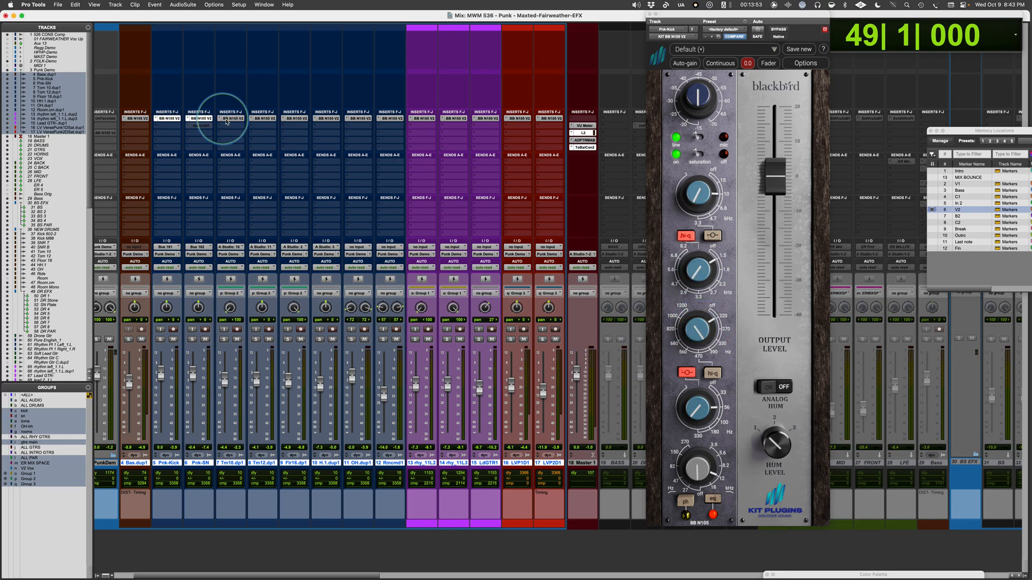
left_click(226, 121)
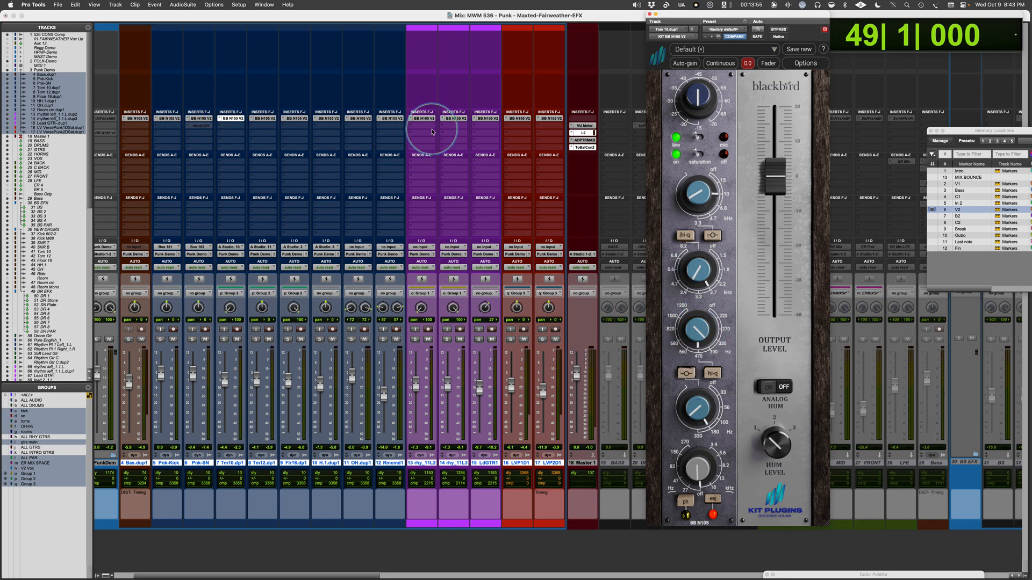
Open the BB N105 V2 on LVP1D1, and switch to the Plugin of the Week slide in the presentation.
left_click(518, 120)
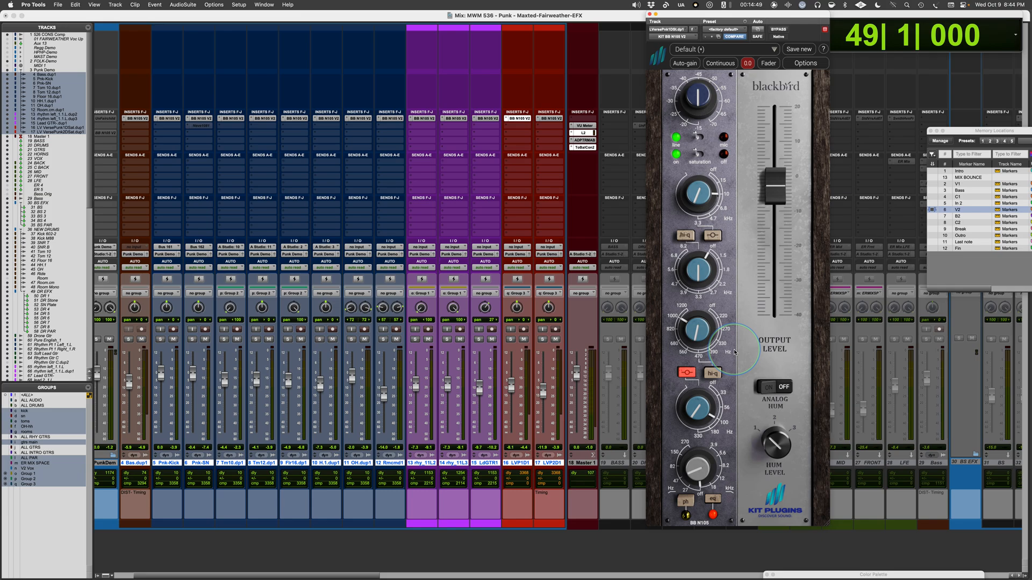
key("super+Tab")
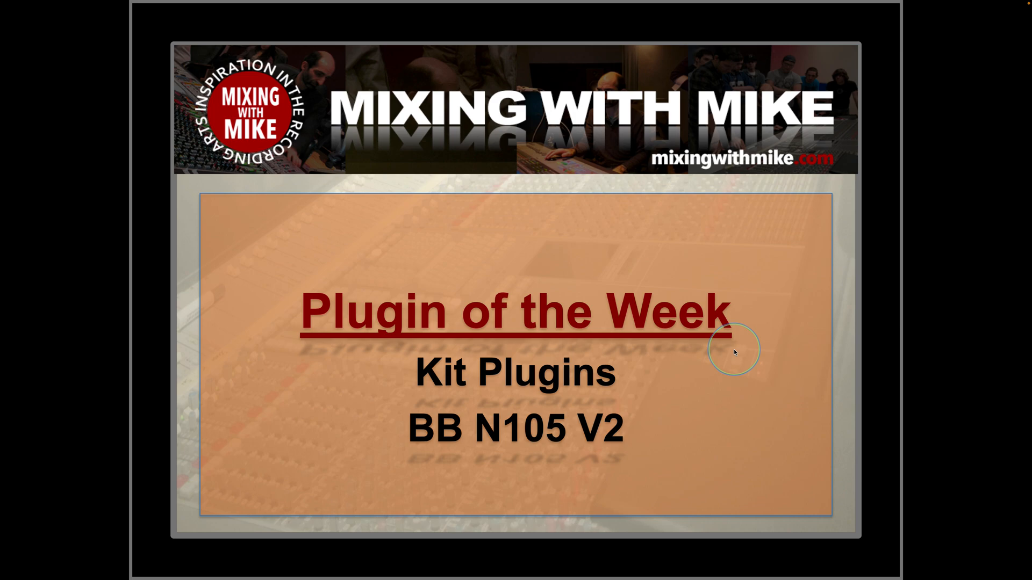